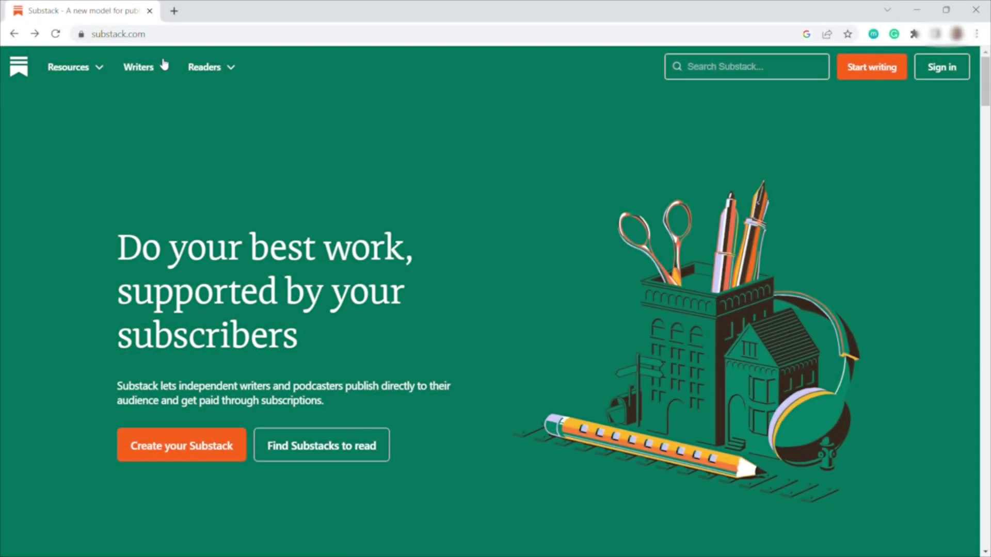
Check the site's full web address and scroll through the Substack homepage
left_click(119, 34)
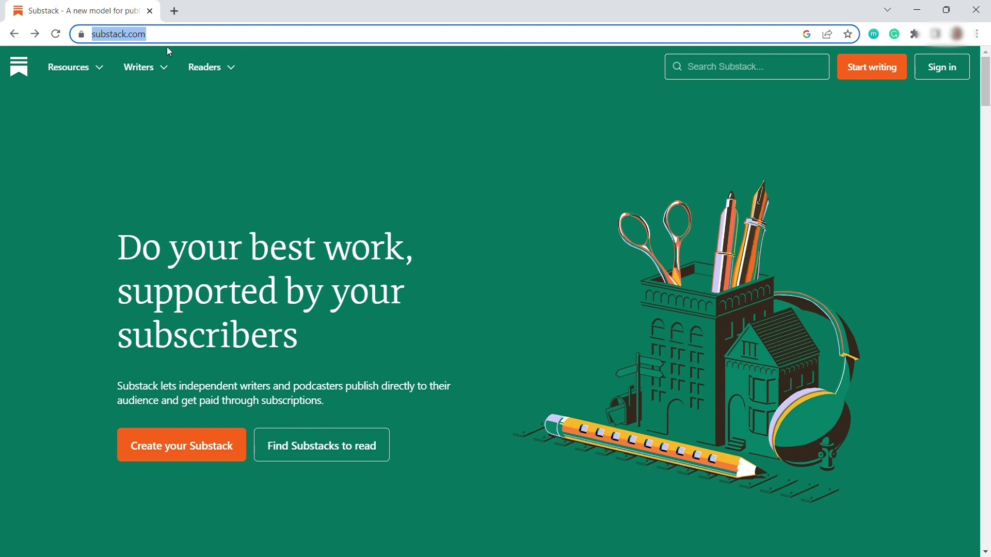
left_click(176, 36)
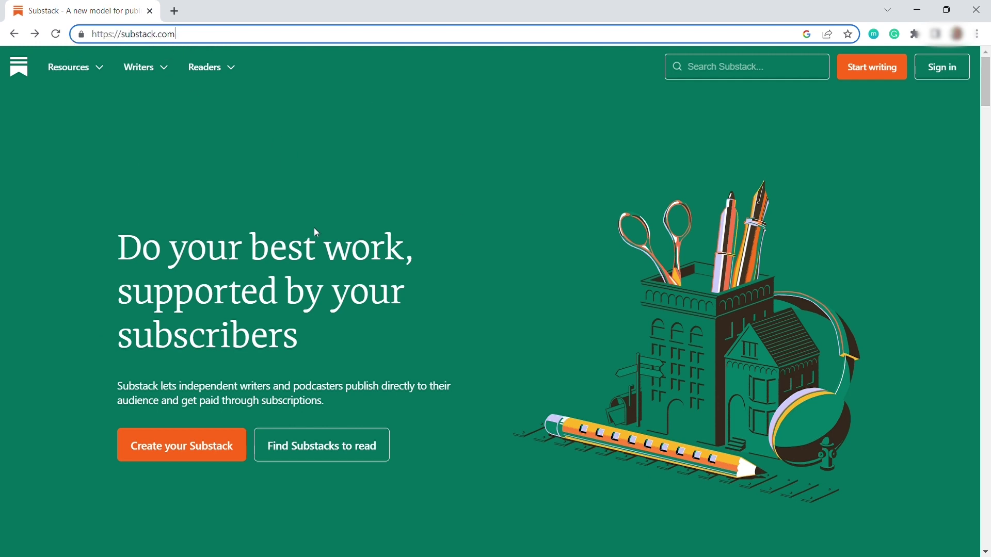
scroll(315, 228, "down", 7)
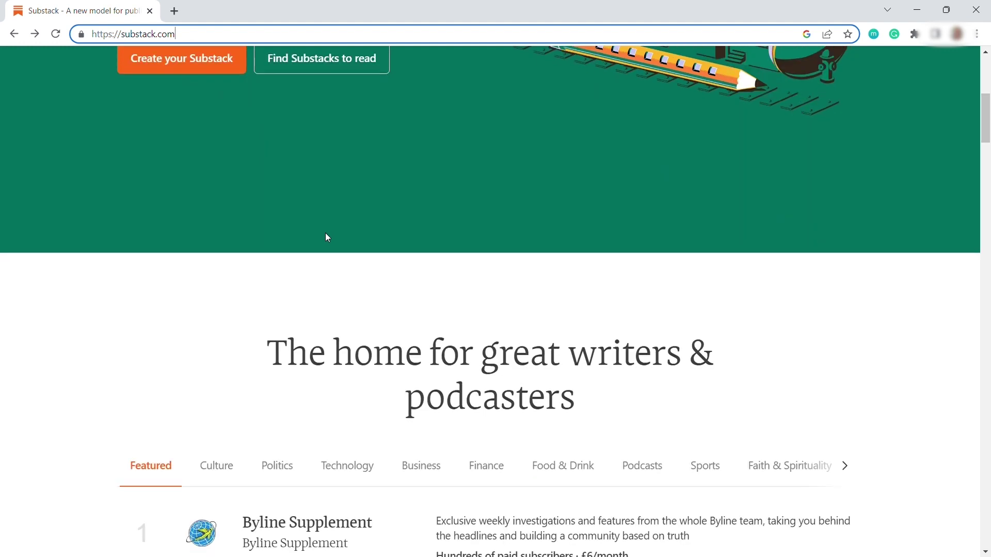
scroll(326, 236, "down", 2)
scroll(328, 238, "down", 3)
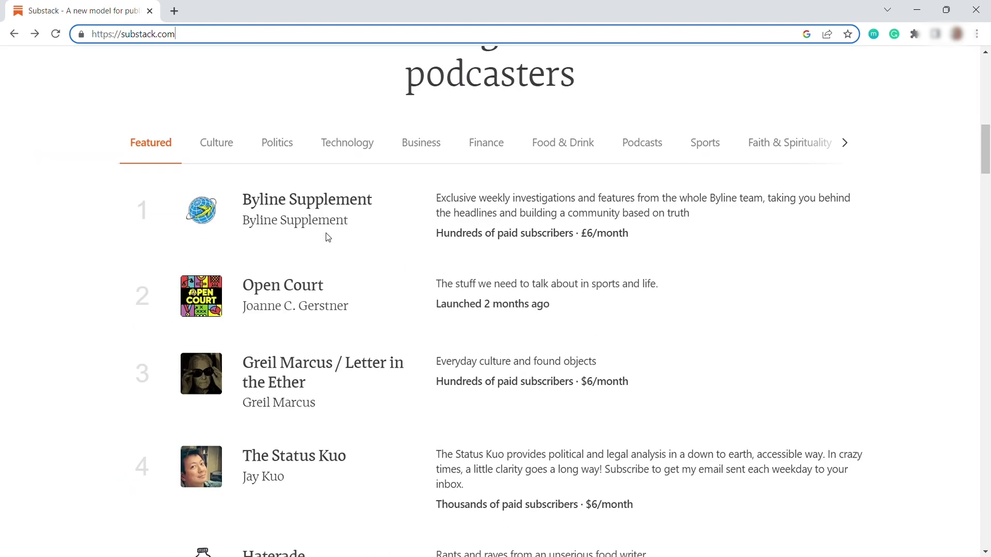
scroll(328, 238, "down", 10)
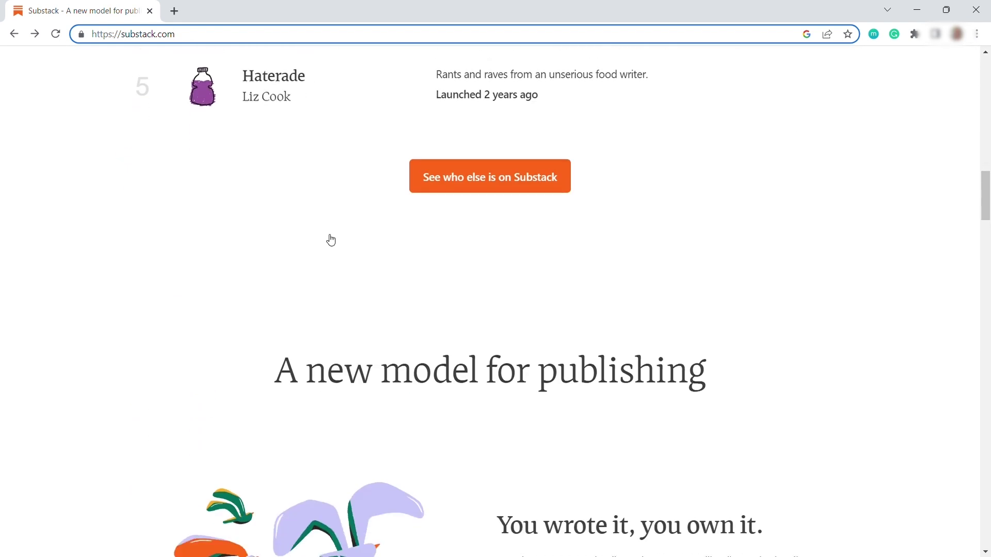
scroll(331, 240, "down", 3)
scroll(331, 240, "down", 5)
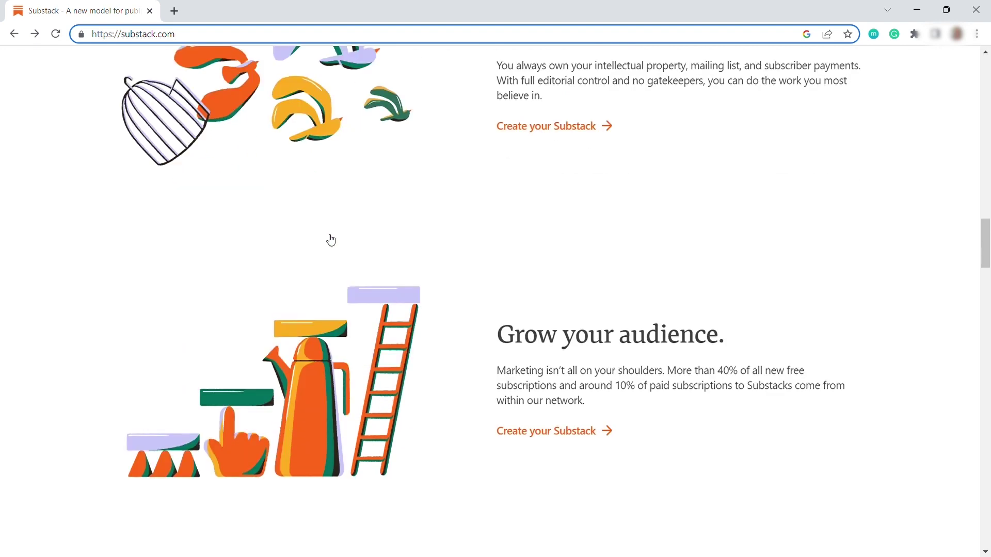
scroll(330, 241, "down", 3)
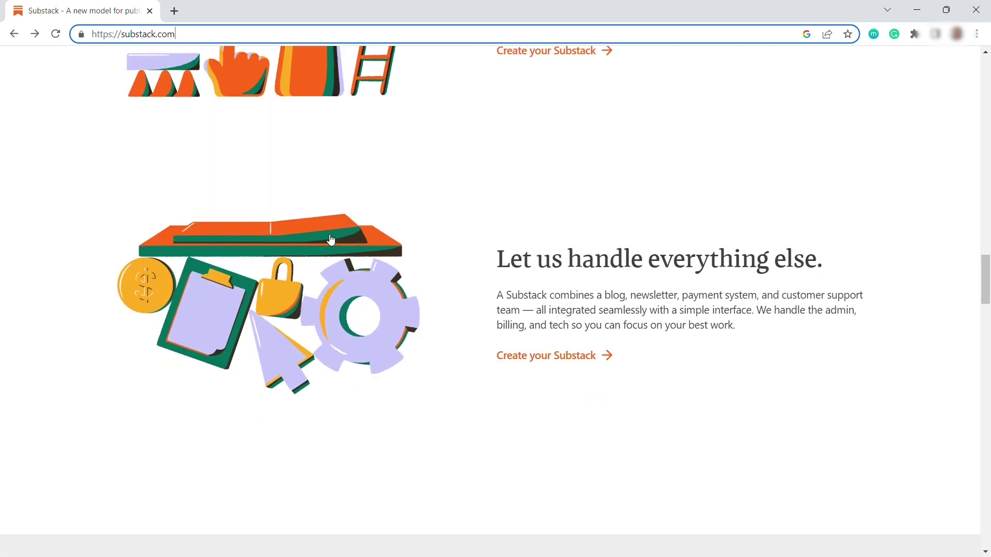
scroll(331, 241, "down", 10)
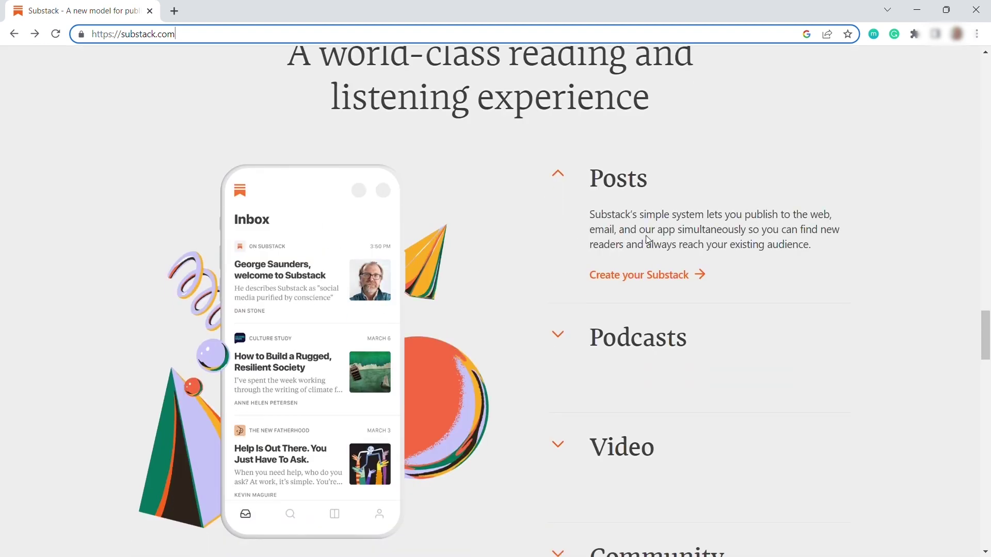
scroll(615, 204, "down", 5)
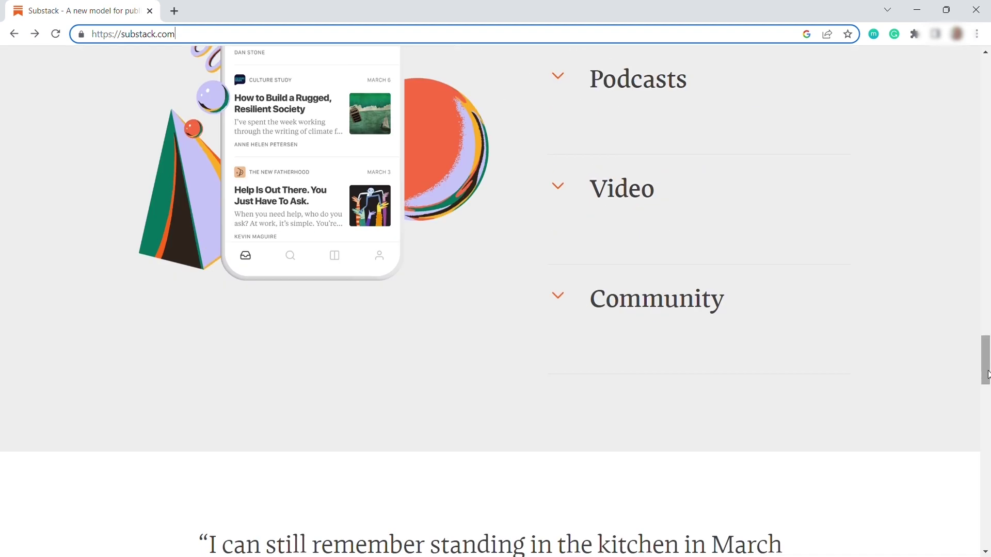
left_click_drag(987, 375, 927, 82)
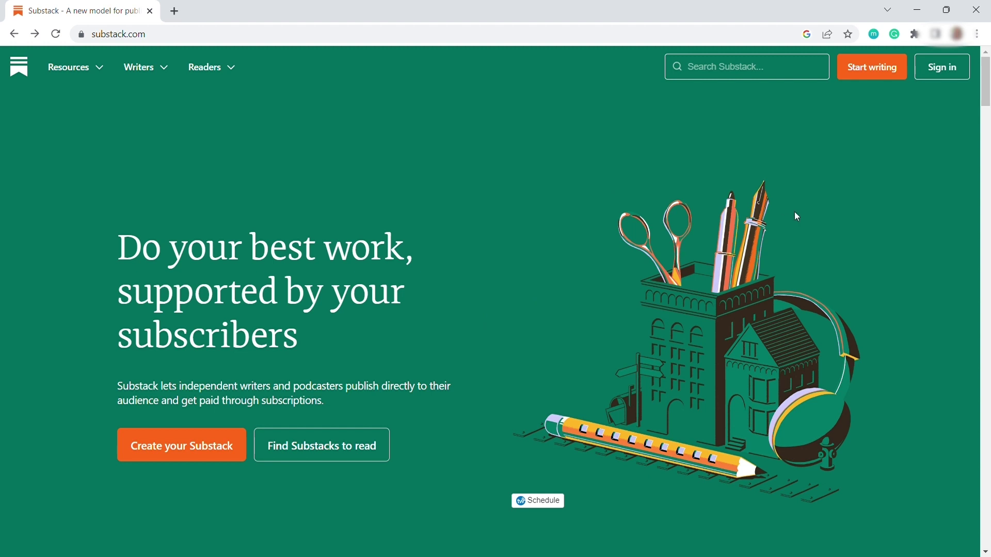
Sign up without Twitter, with the email, profile name Test, and publication Test's Newsletter about 'Hottest gossip'
left_click(858, 59)
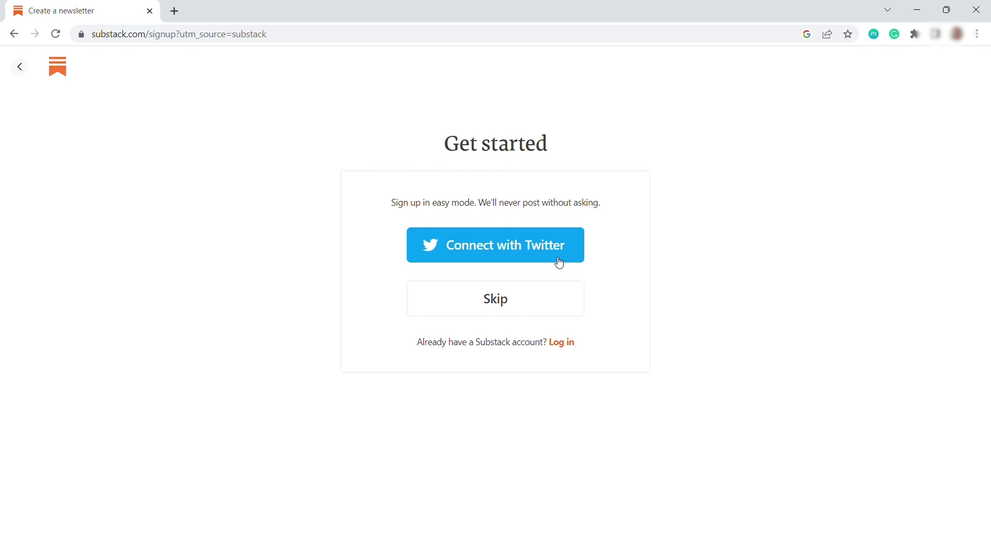
left_click(508, 299)
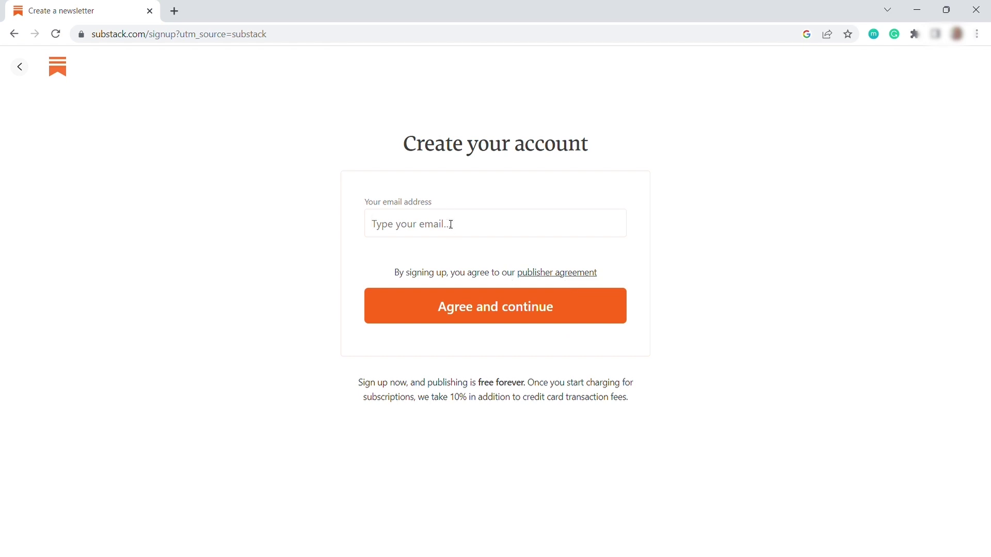
type("k")
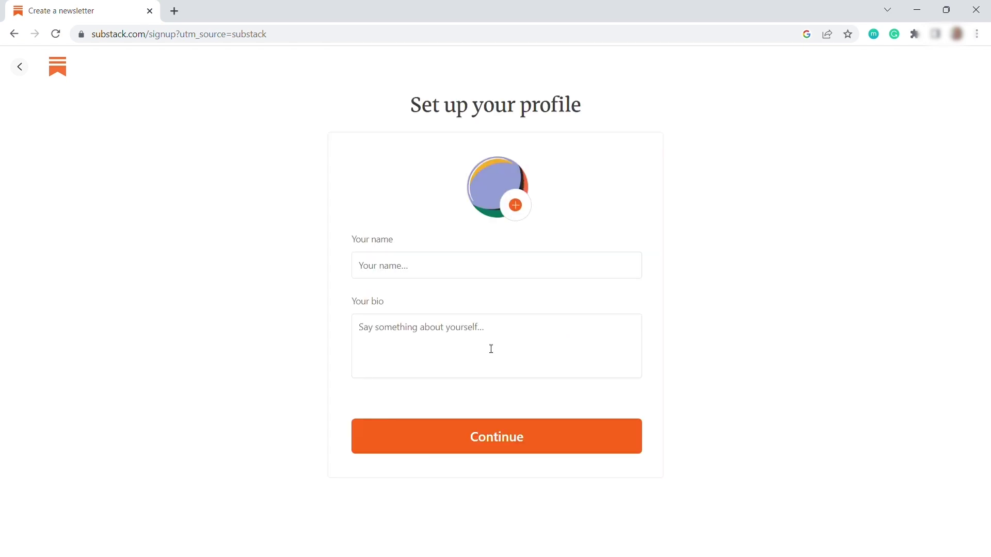
type("Test")
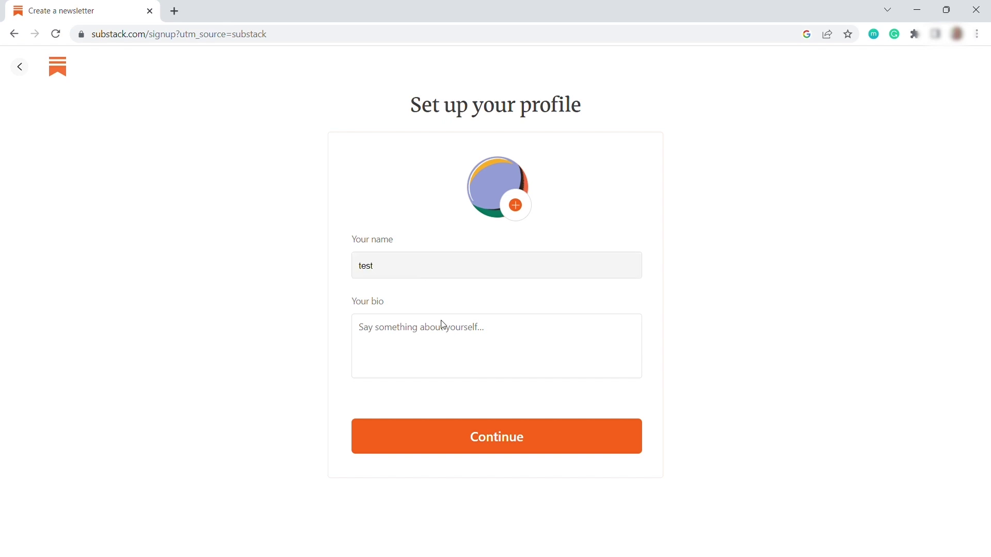
left_click(513, 441)
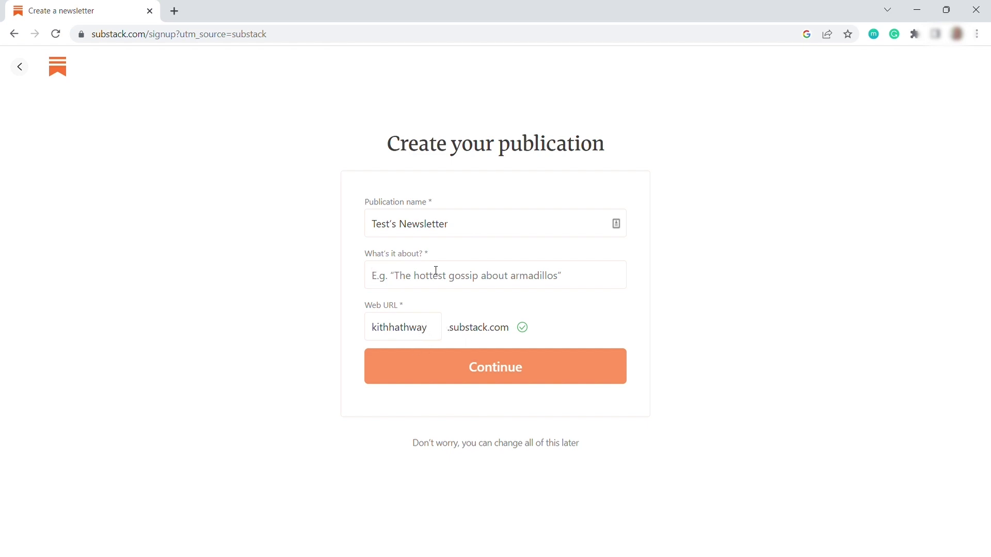
type("Hottest gossip")
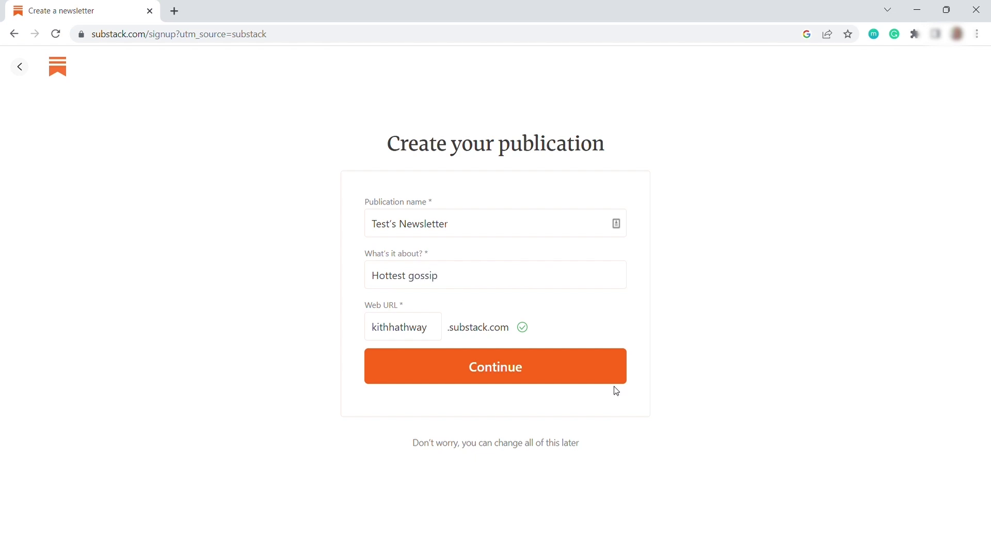
Submit the publication details and skip mailing-list import and adding subscribers
left_click(532, 378)
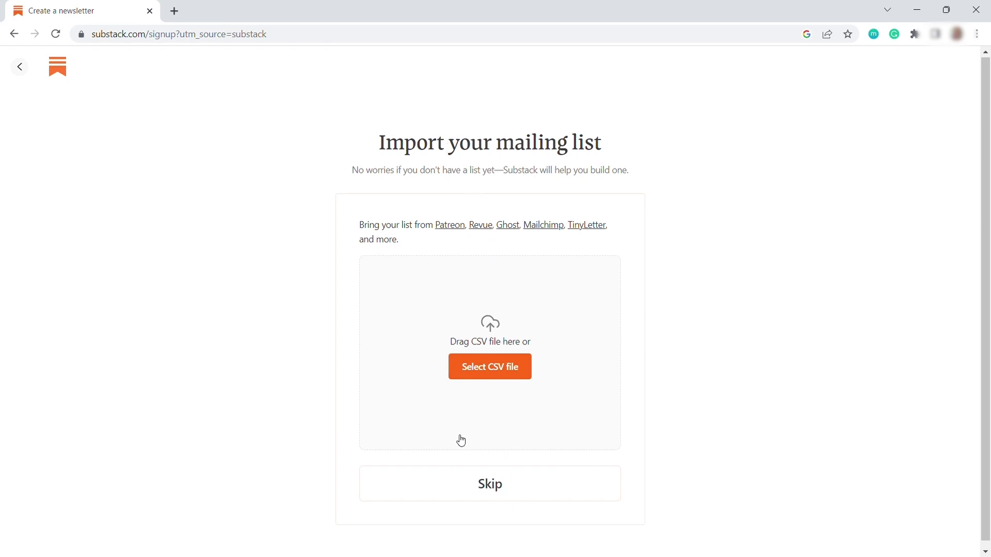
scroll(483, 459, "down", 1)
left_click(492, 489)
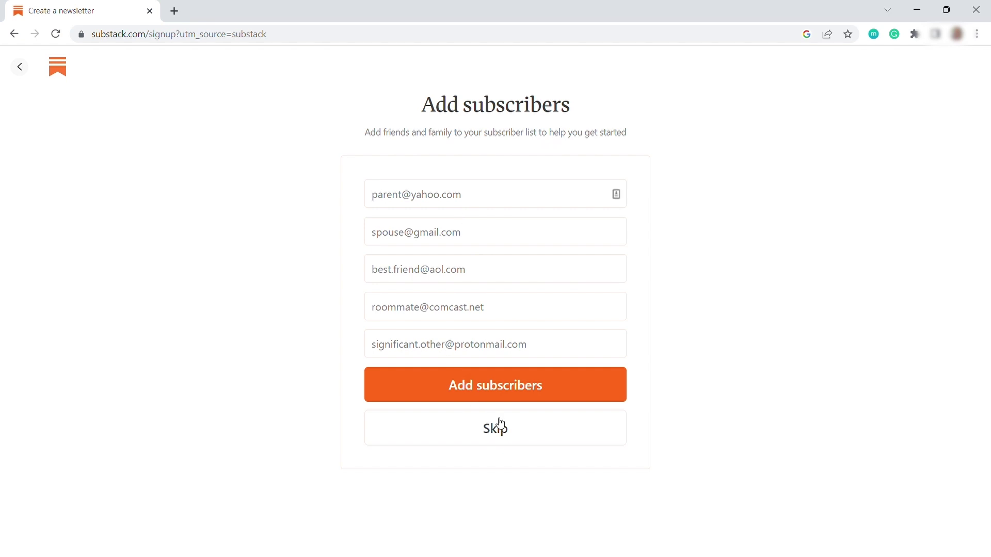
left_click(489, 436)
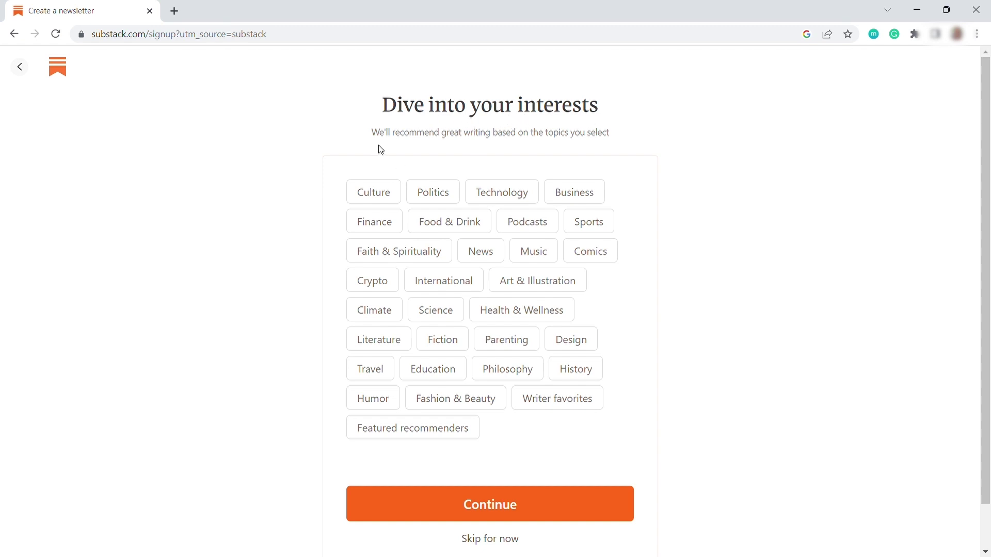
Choose Politics, Technology, Food & Drink, Education and Business as interests
left_click(428, 192)
left_click(499, 188)
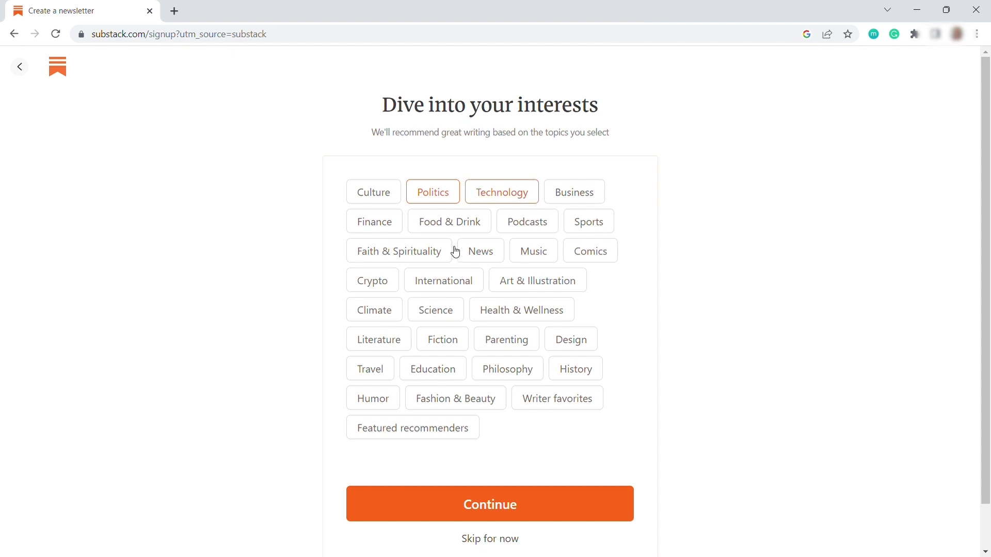
left_click(441, 224)
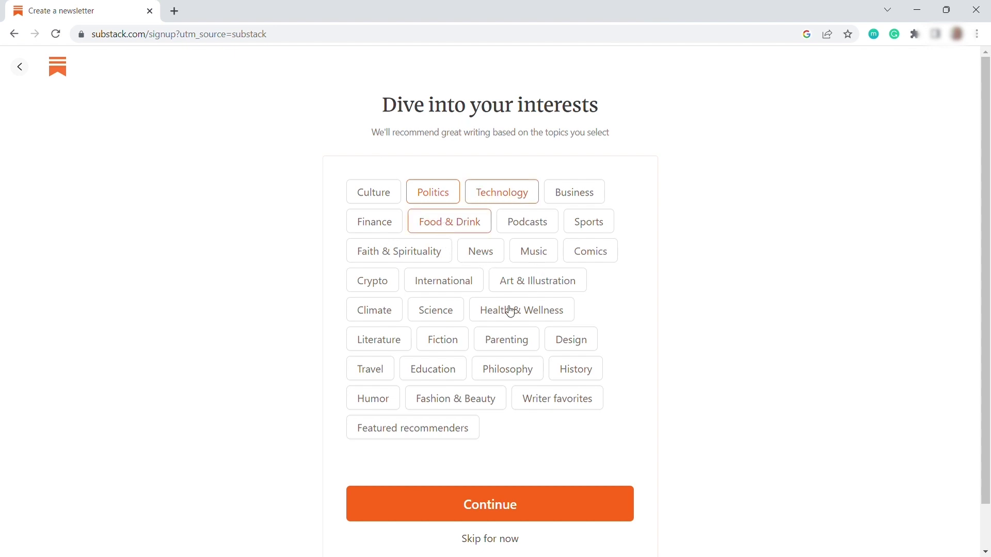
left_click(433, 369)
left_click(572, 195)
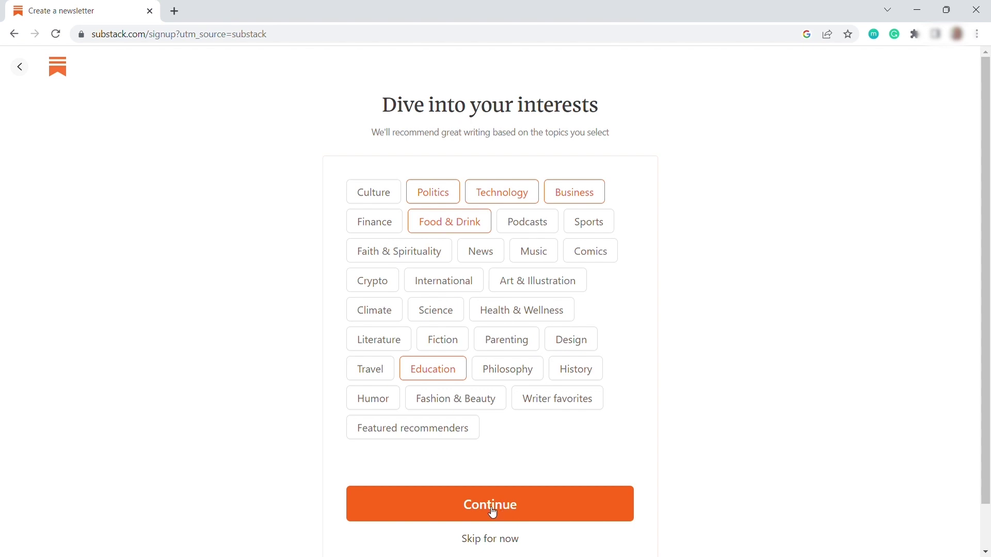
Confirm the interests, look over the recommended writers, and finish creating Test's Newsletter
left_click(493, 513)
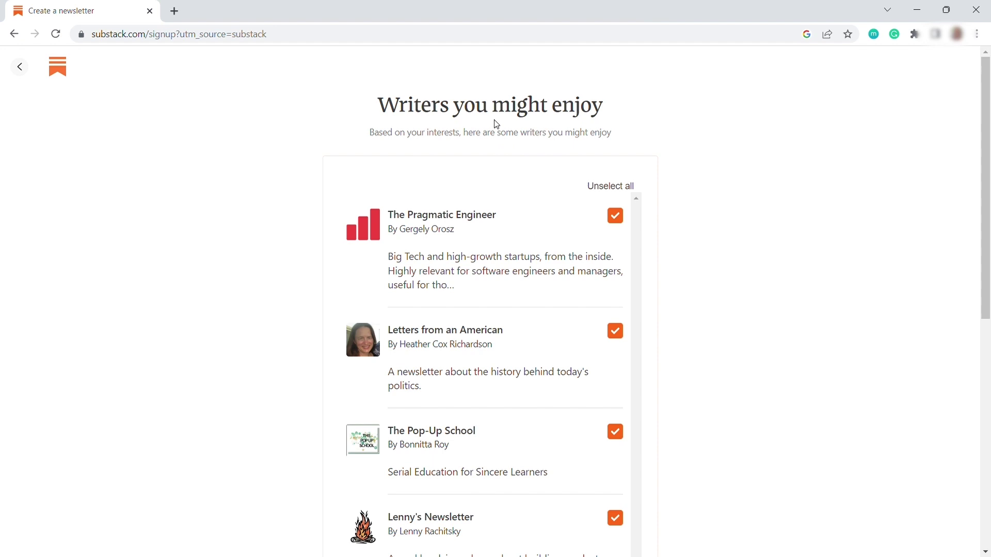
scroll(516, 123, "down", 1)
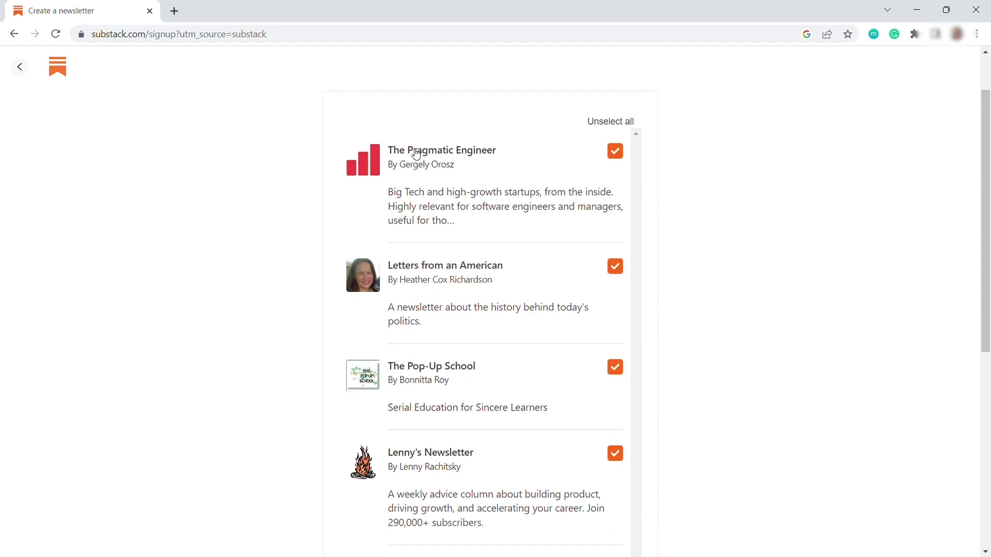
scroll(472, 170, "down", 2)
scroll(454, 209, "down", 4)
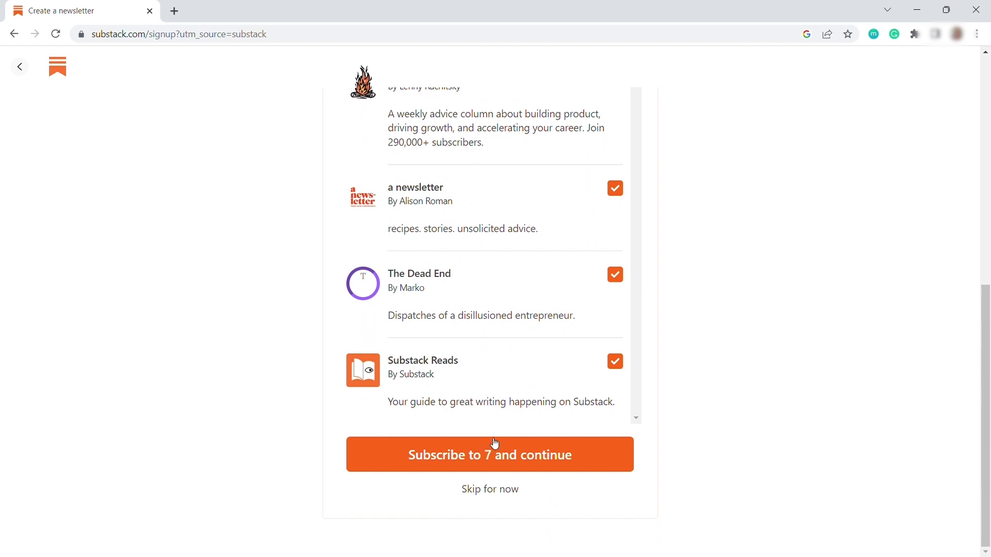
scroll(507, 424, "up", 2)
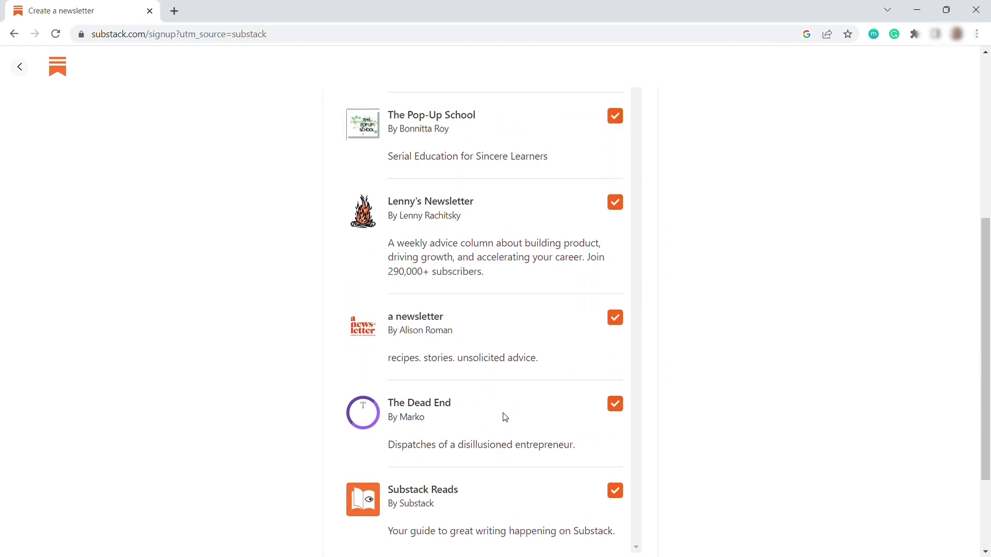
scroll(505, 418, "up", 2)
scroll(498, 205, "up", 3)
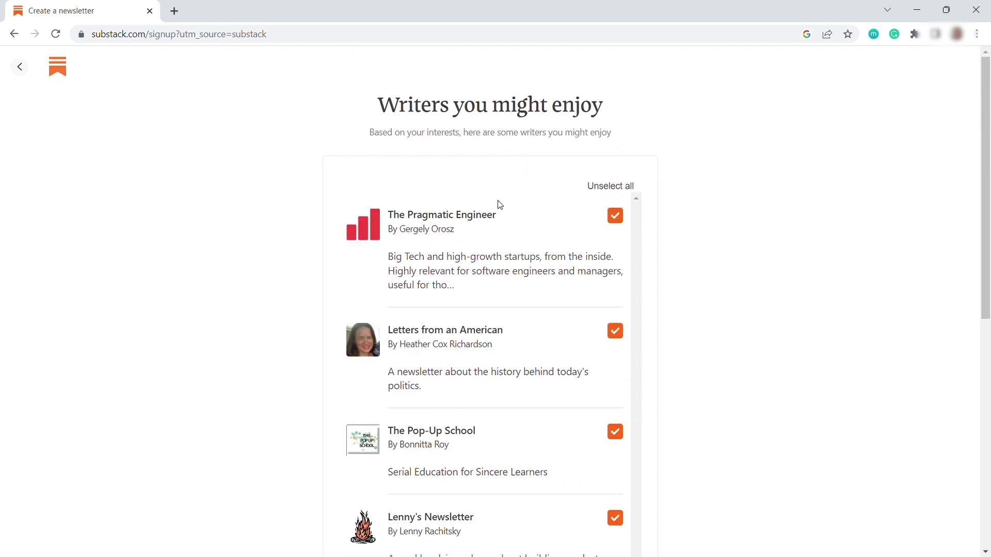
scroll(500, 204, "down", 6)
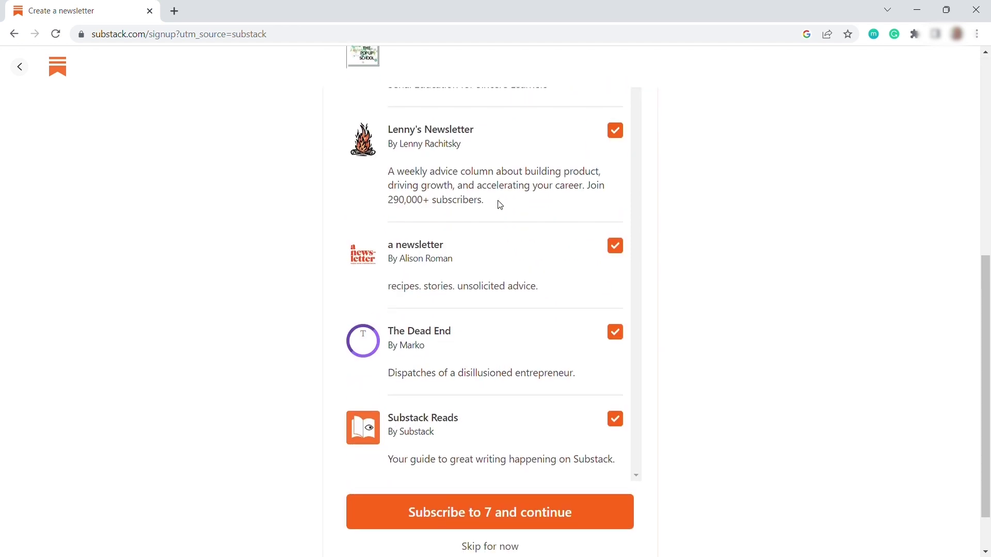
scroll(506, 290, "down", 1)
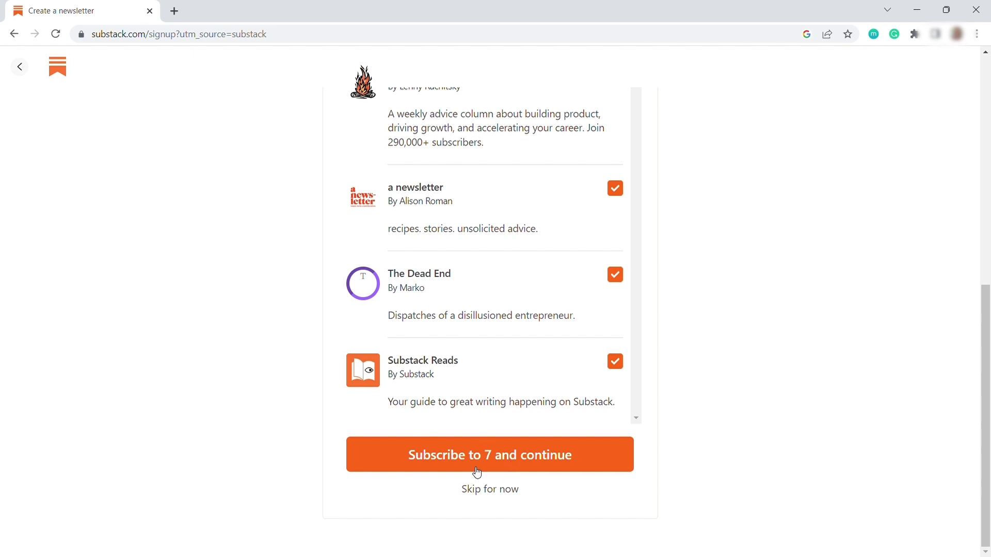
left_click(493, 457)
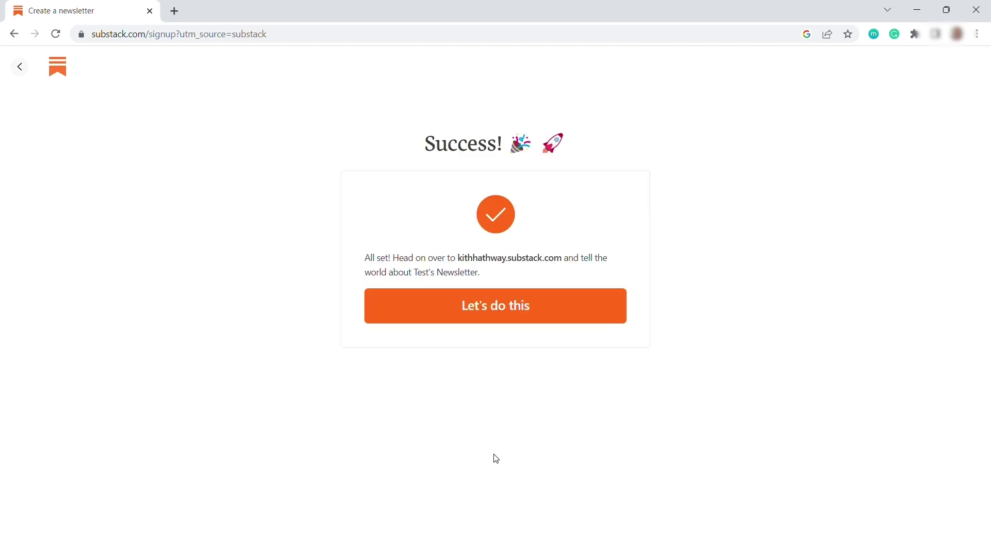
Open the newsletter dashboard and view its Podcast, Subscribers, Stats, Emails and Recommendations pages
left_click(492, 319)
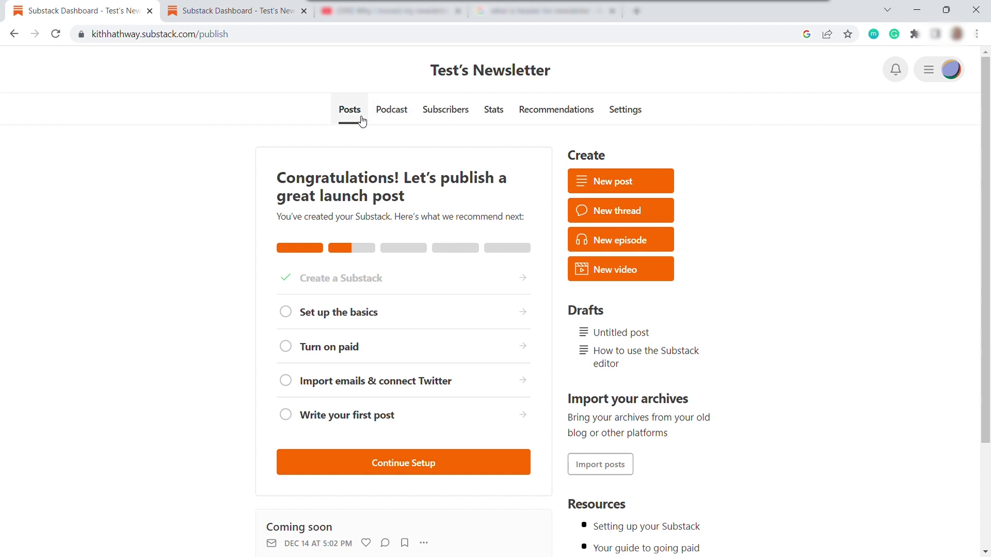
left_click(404, 114)
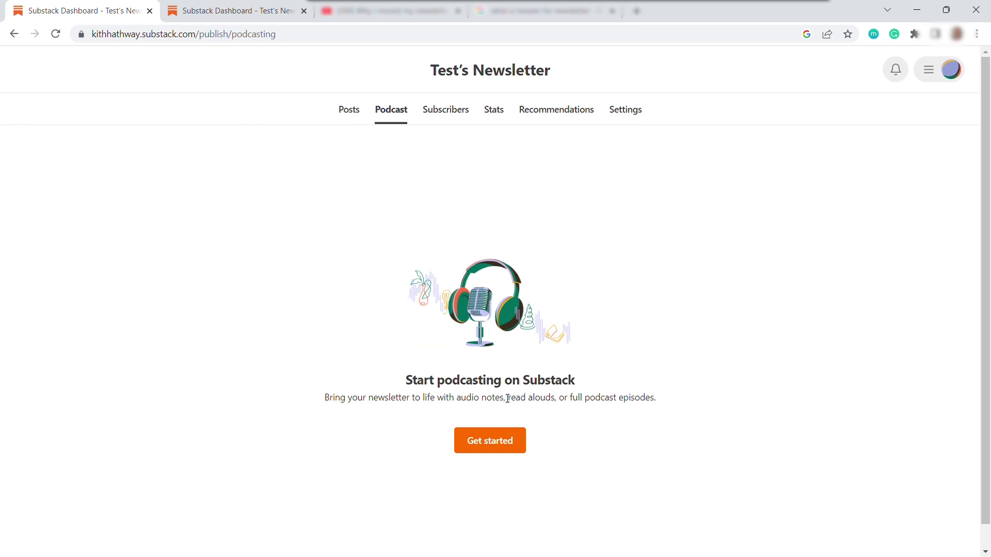
left_click(447, 114)
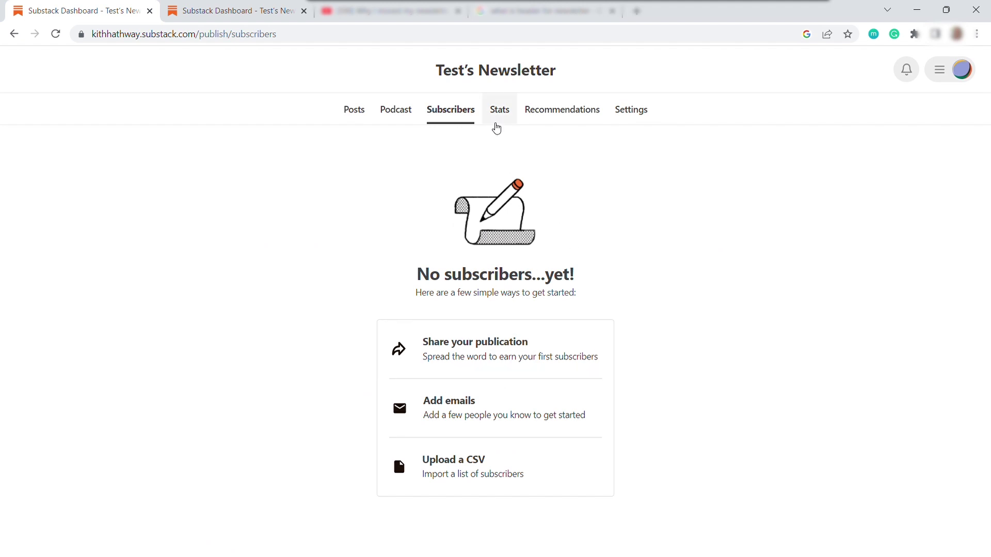
left_click(507, 116)
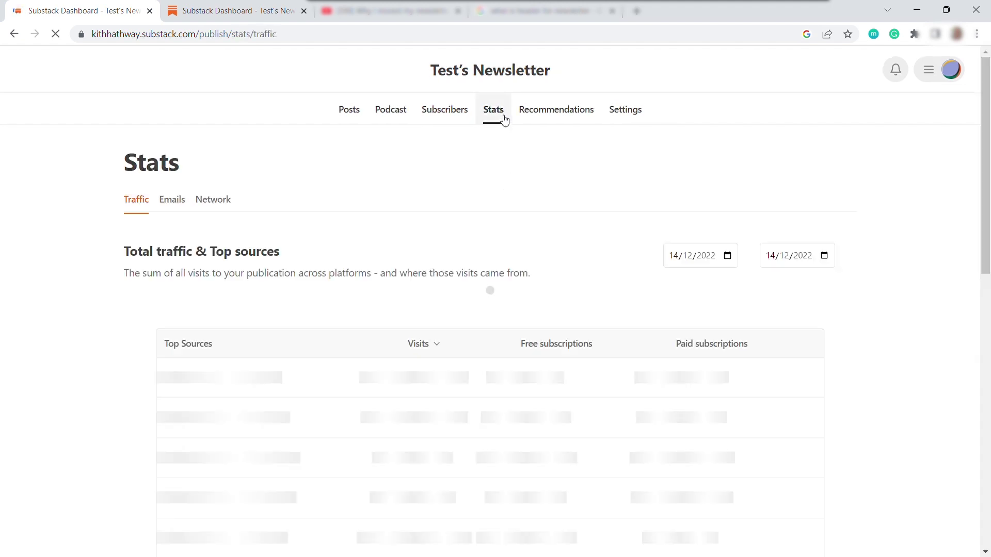
scroll(348, 246, "down", 3)
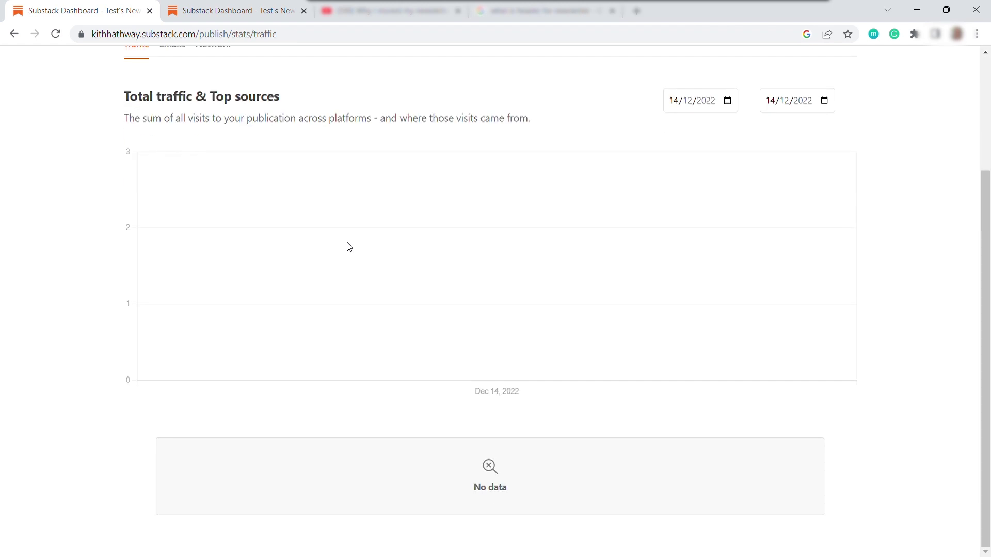
scroll(347, 246, "up", 3)
left_click(183, 204)
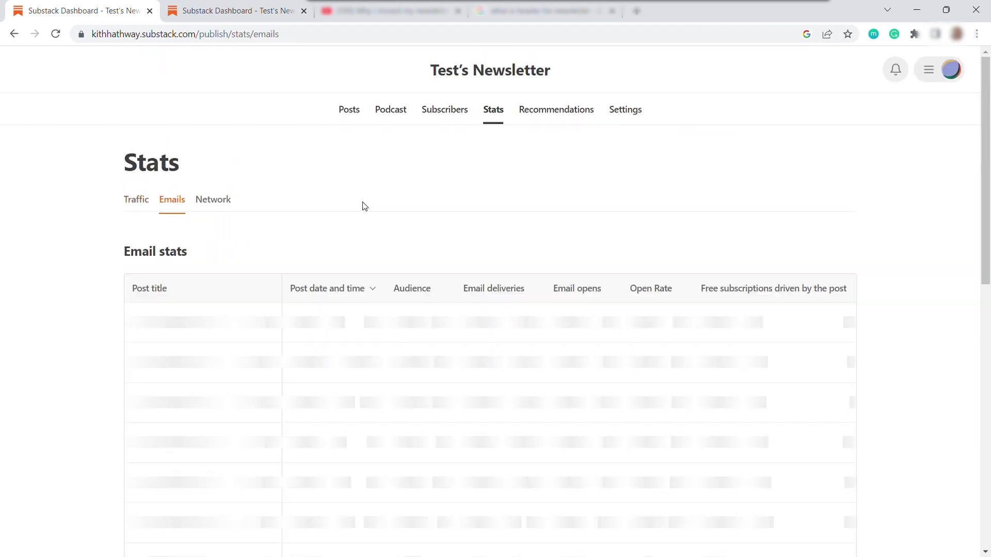
left_click(556, 115)
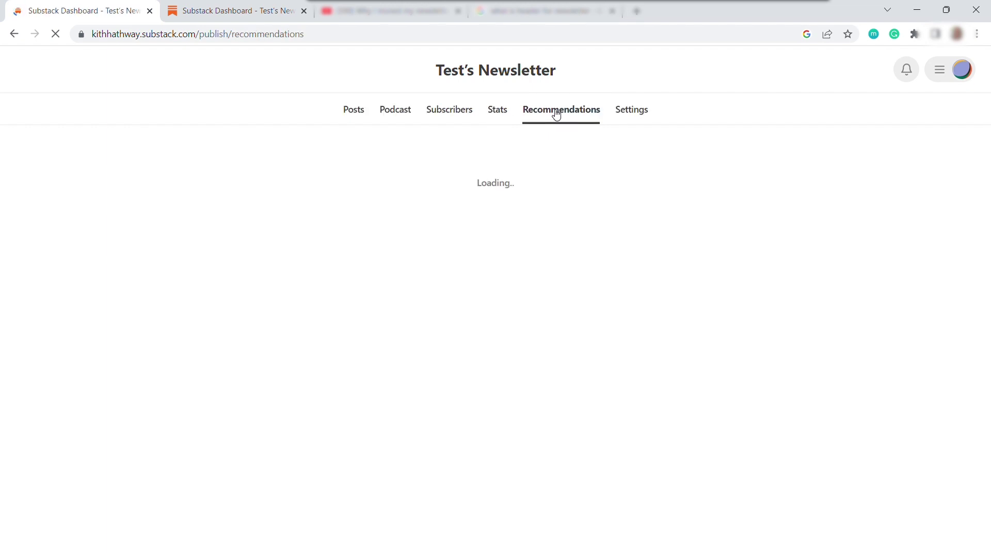
From the Posts overview, start a new newsletter post
left_click(342, 118)
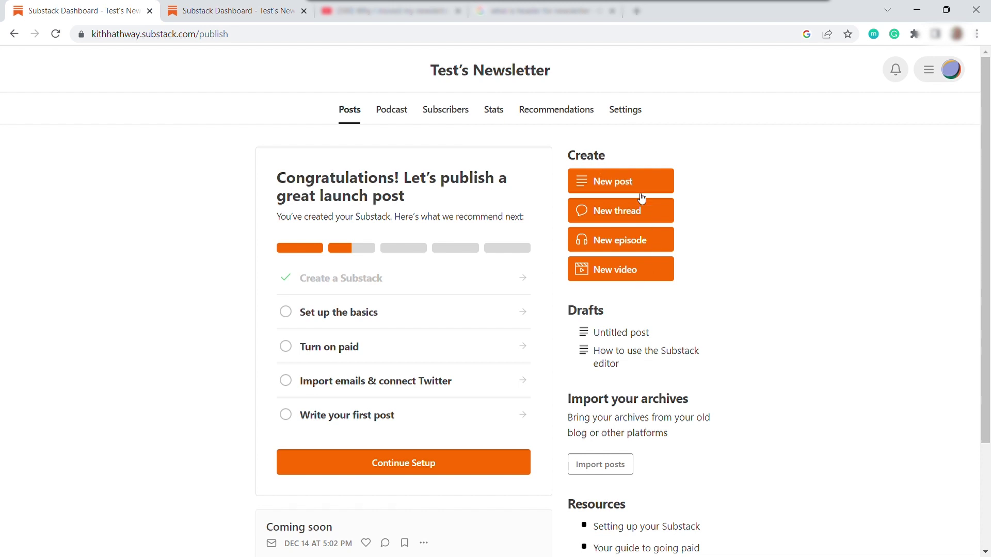
left_click(604, 184)
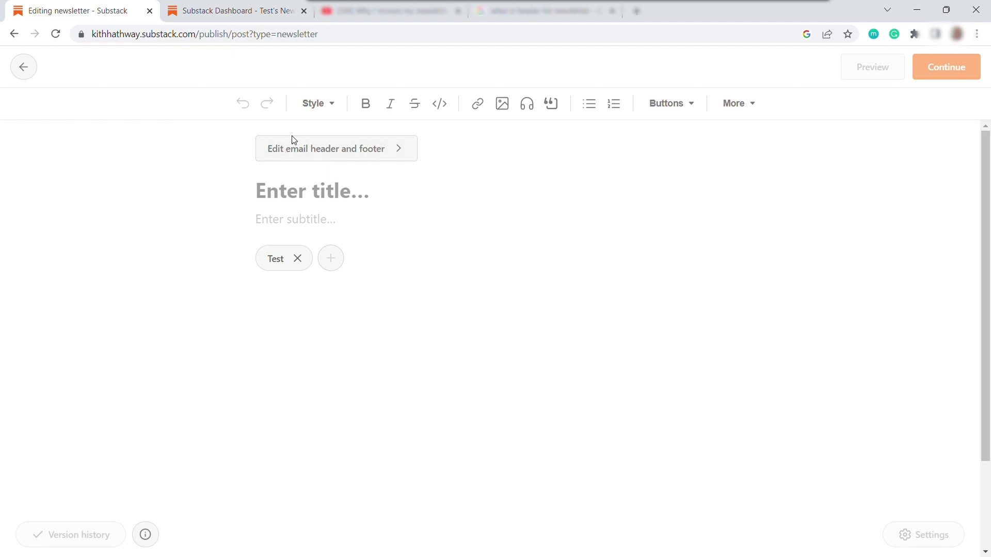
Open the email header and footer settings and look over the empty banner image section
left_click(318, 156)
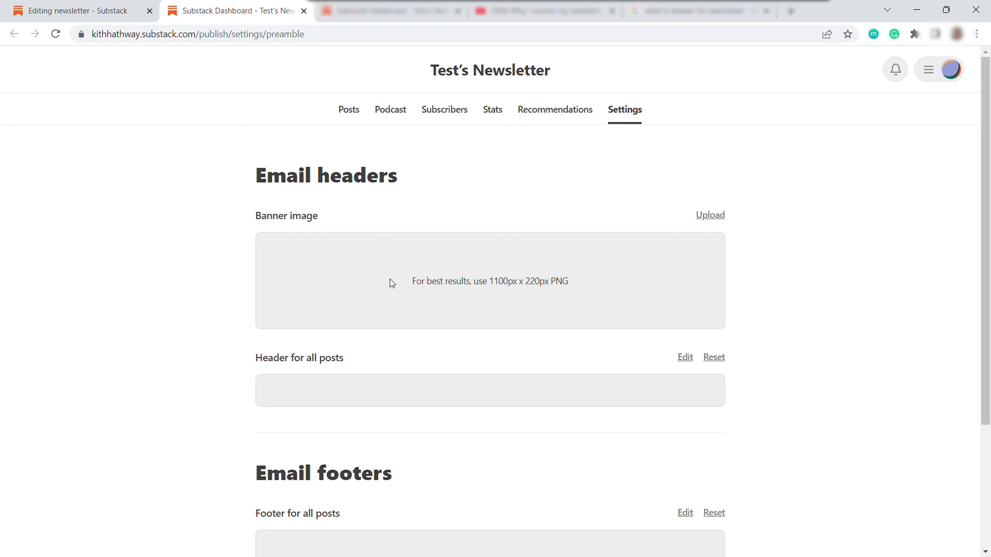
left_click_drag(390, 279, 594, 278)
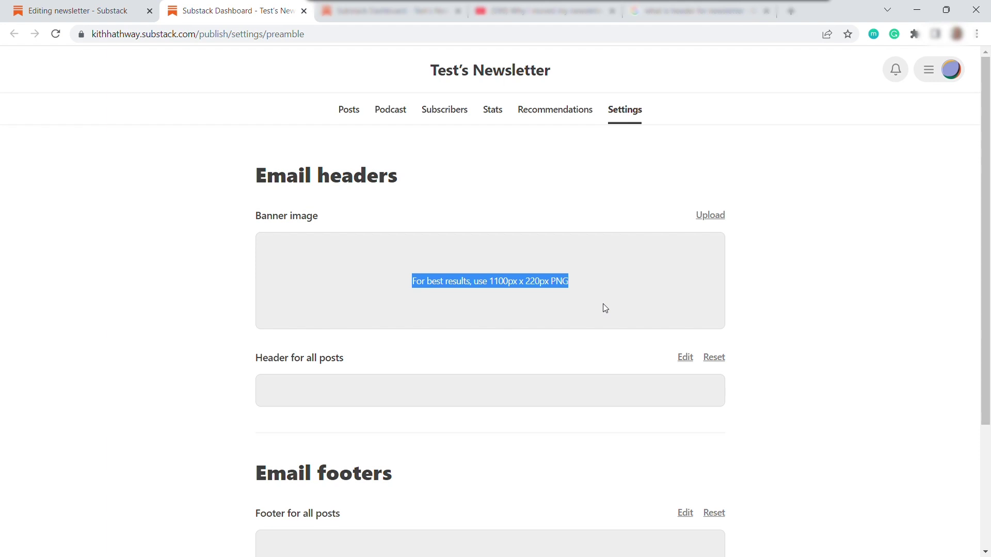
left_click(586, 308)
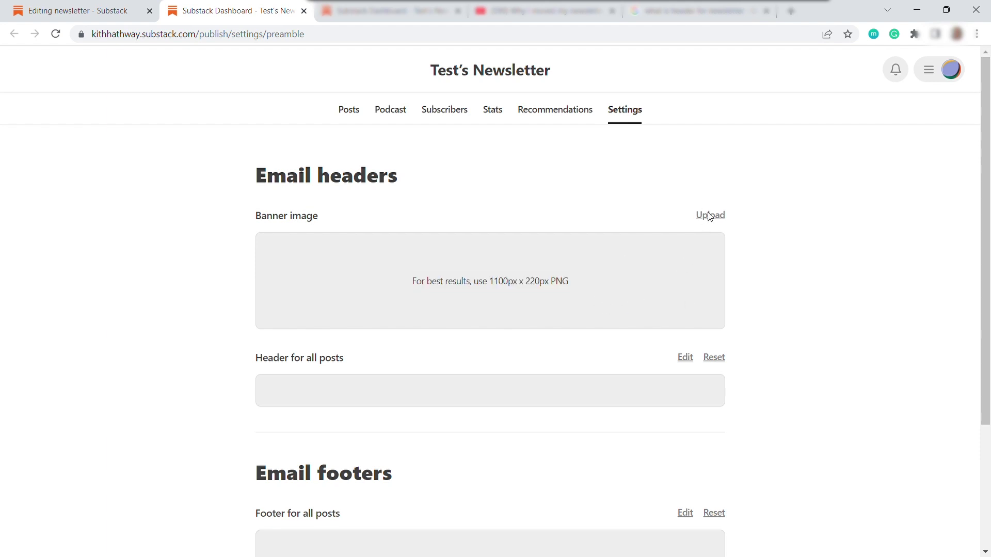
scroll(440, 302, "down", 1)
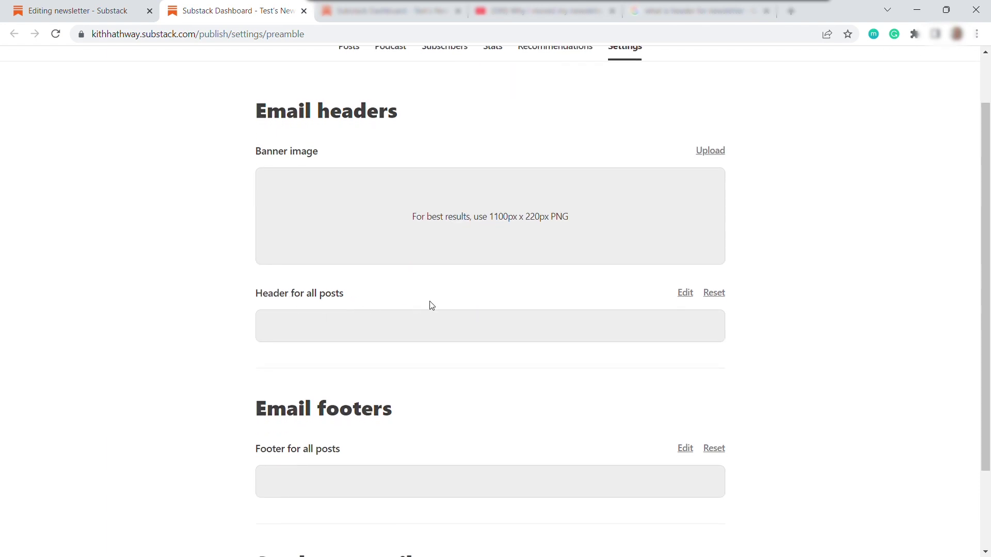
Save the empty header for all posts and switch back to the Editing newsletter tab
left_click(686, 294)
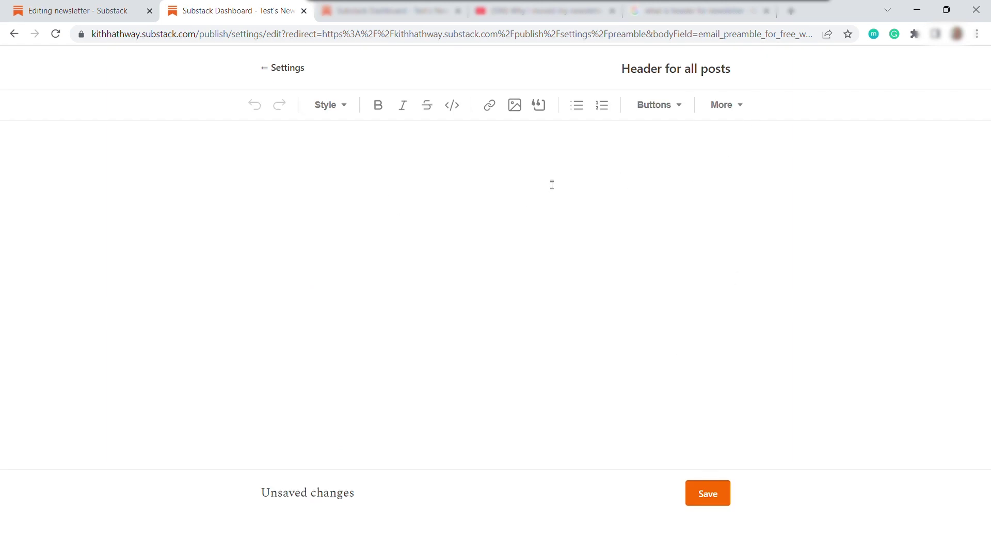
left_click(703, 494)
scroll(464, 257, "down", 3)
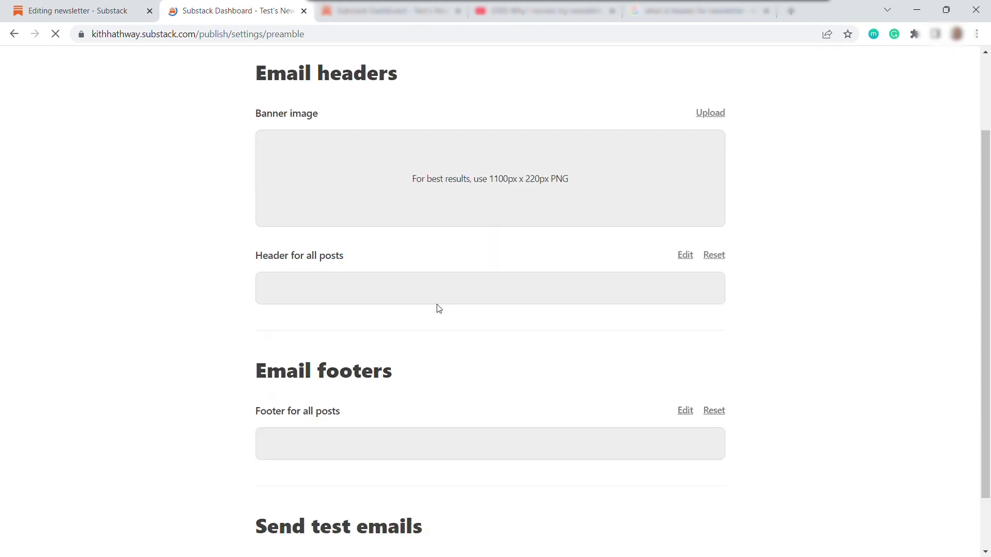
scroll(380, 351, "down", 1)
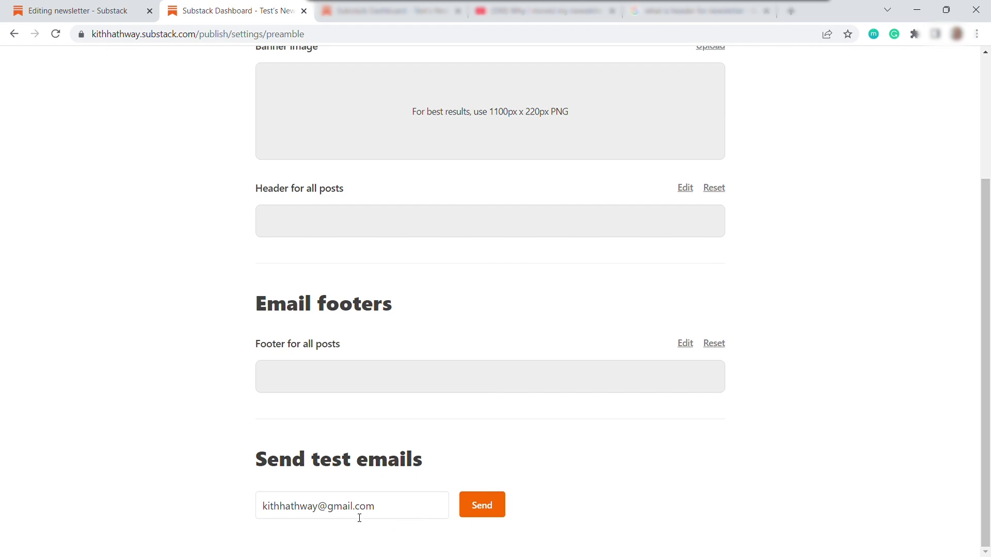
scroll(496, 488, "up", 3)
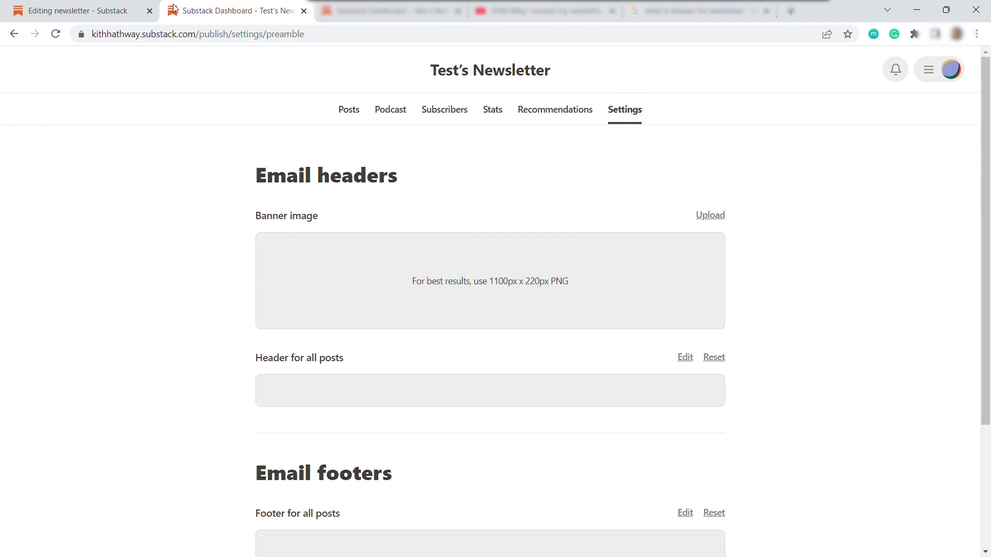
left_click(75, 10)
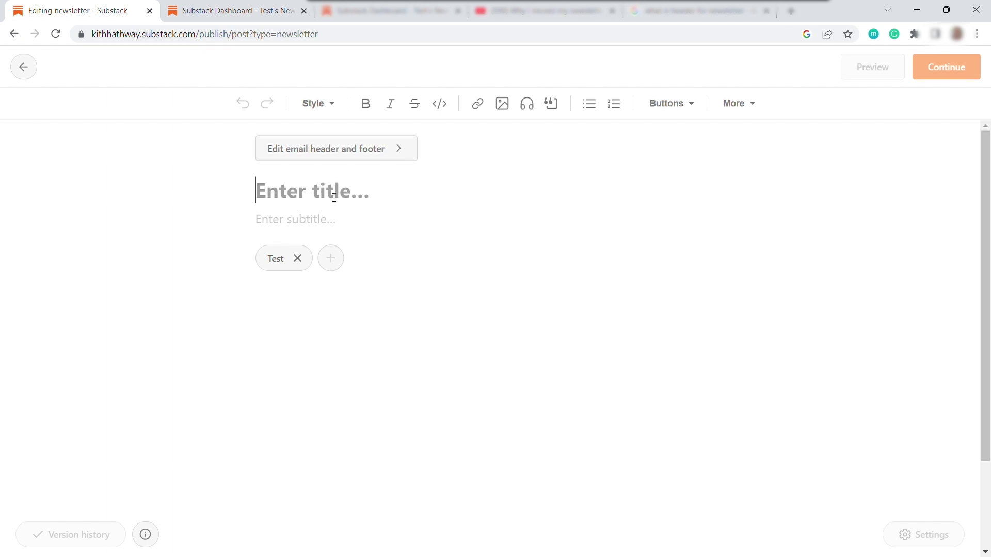
Title the post 'Test Topic', dismiss the guest-writer invite, and type 'Test' in the body
type("Test ")
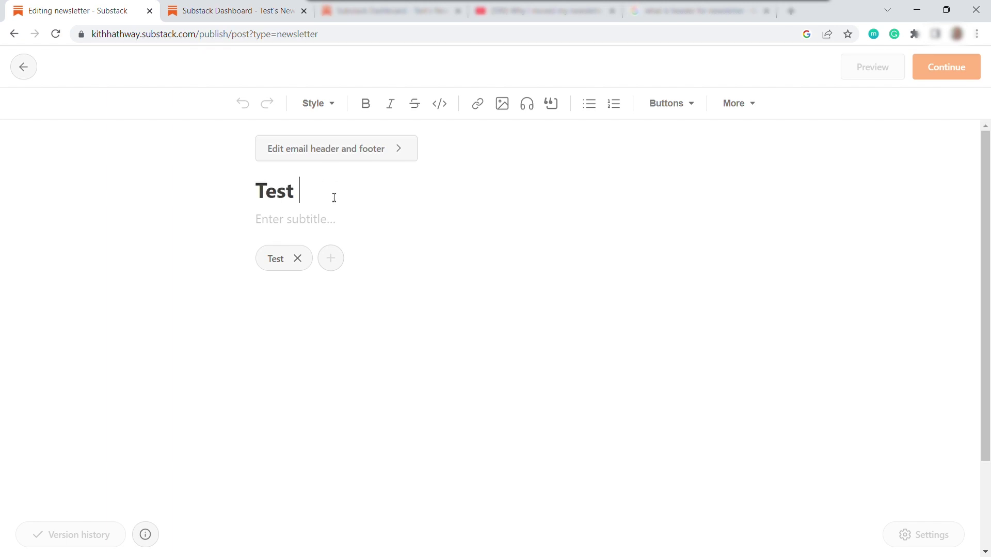
type("Topic")
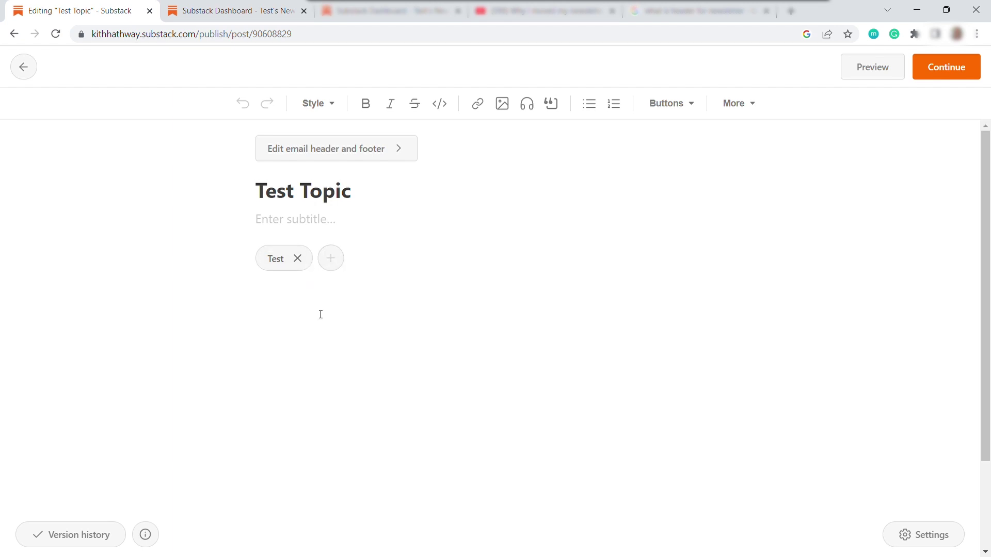
left_click(331, 258)
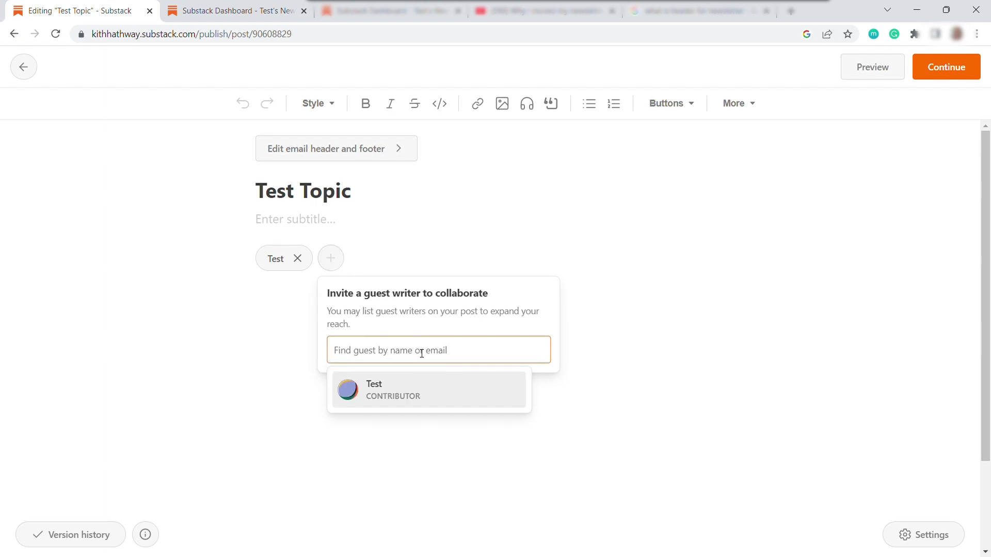
left_click(445, 261)
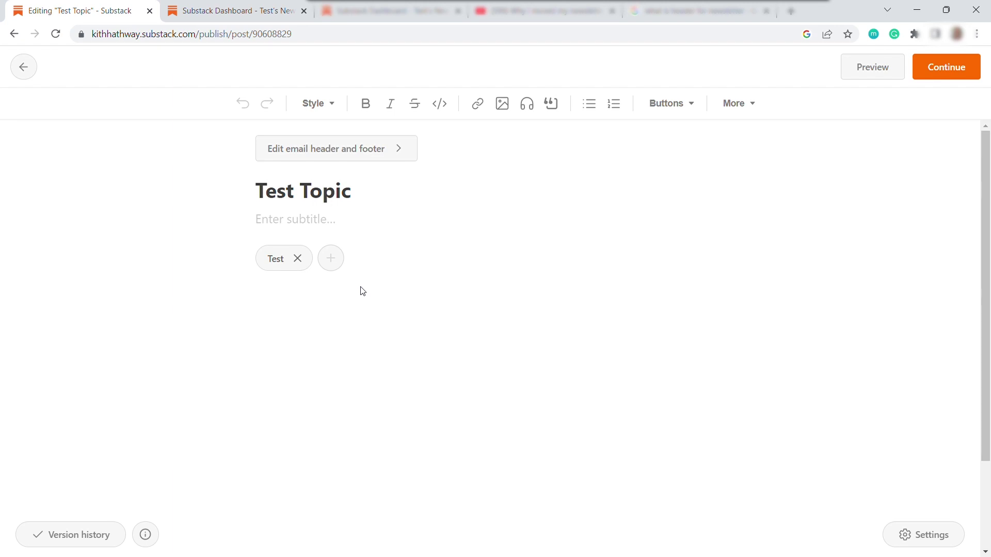
type("Test")
left_click(319, 103)
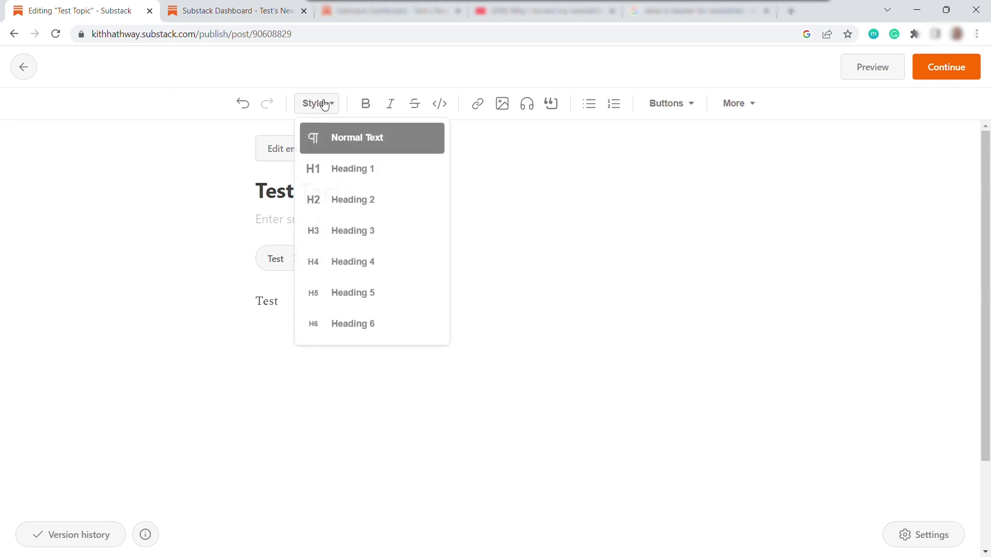
left_click(376, 106)
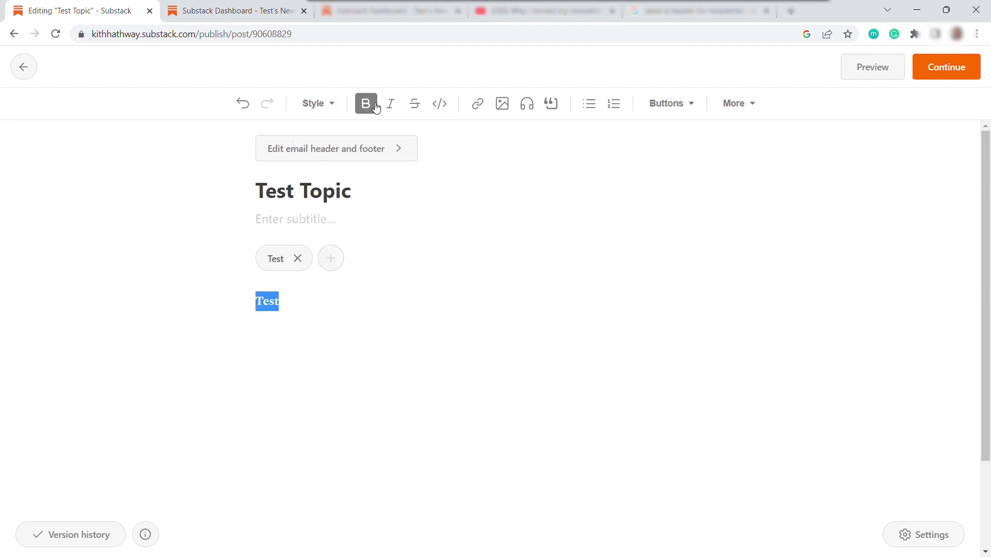
left_click(390, 105)
left_click(422, 109)
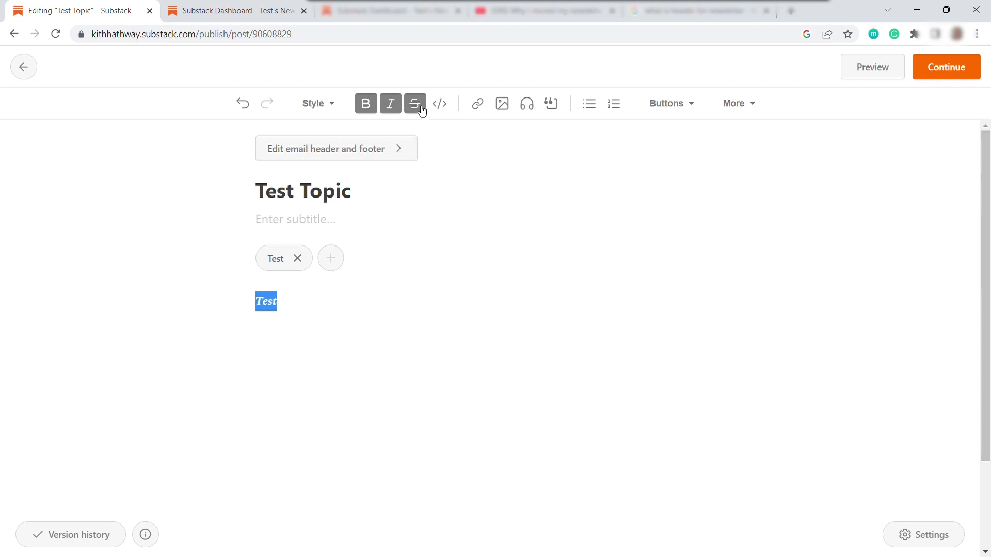
left_click(422, 110)
left_click(348, 300)
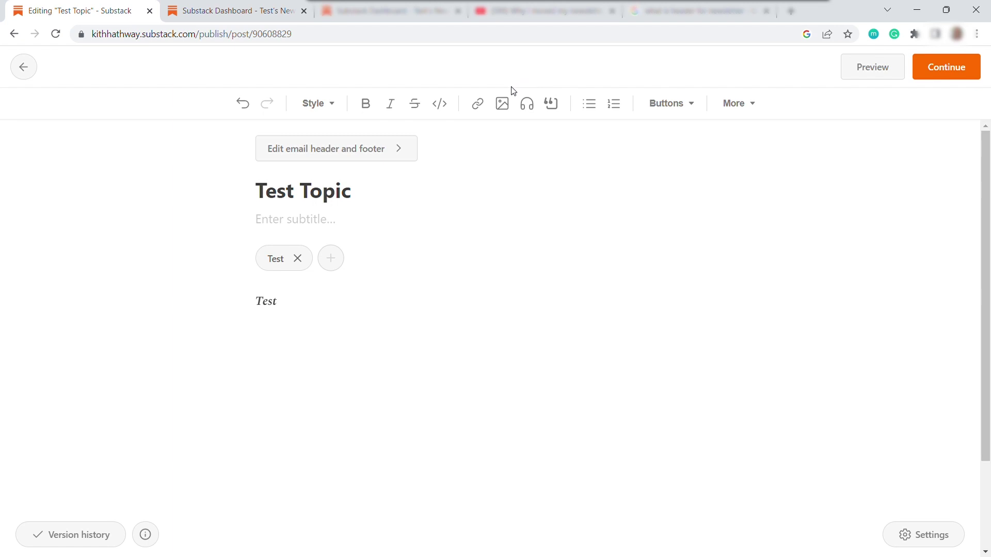
left_click(479, 105)
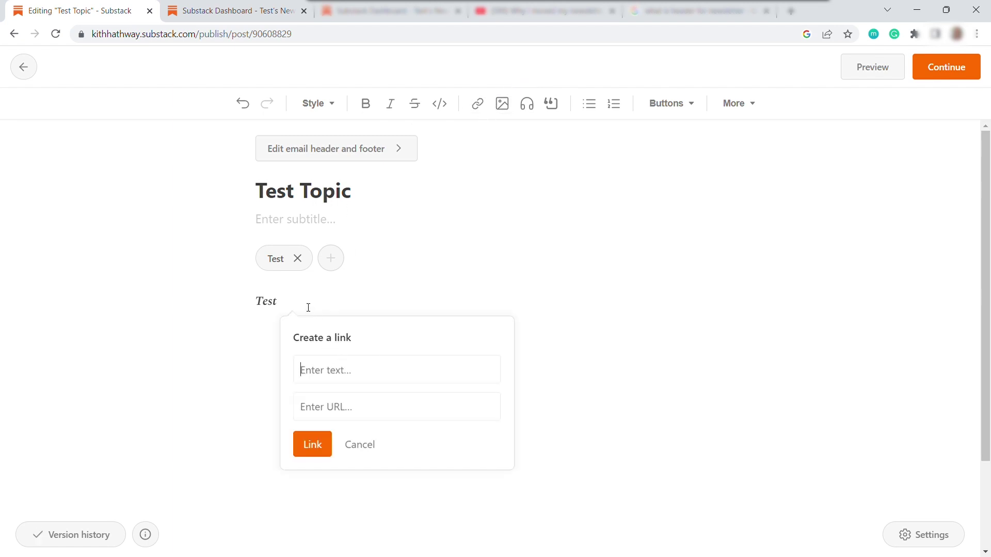
left_click(363, 445)
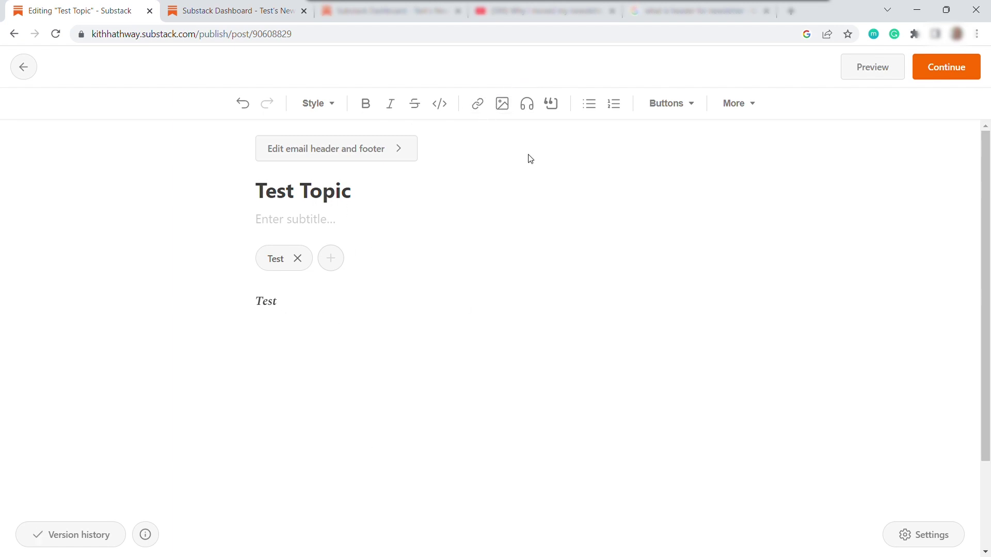
left_click(504, 105)
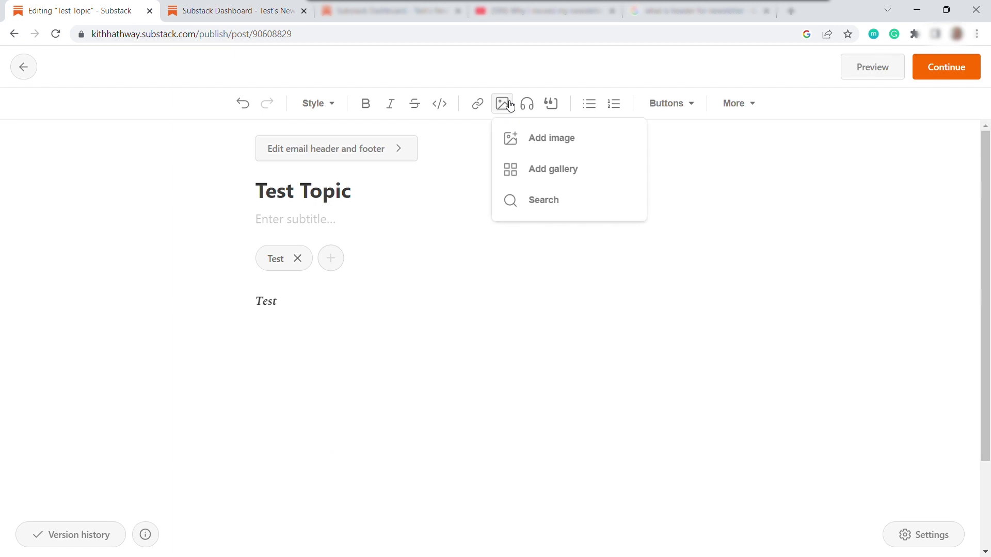
left_click(537, 108)
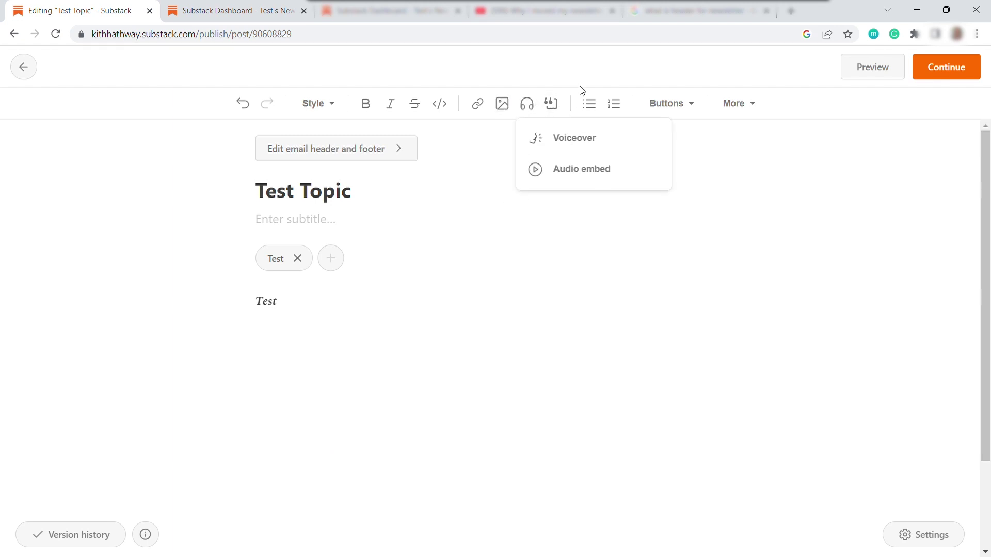
left_click(574, 74)
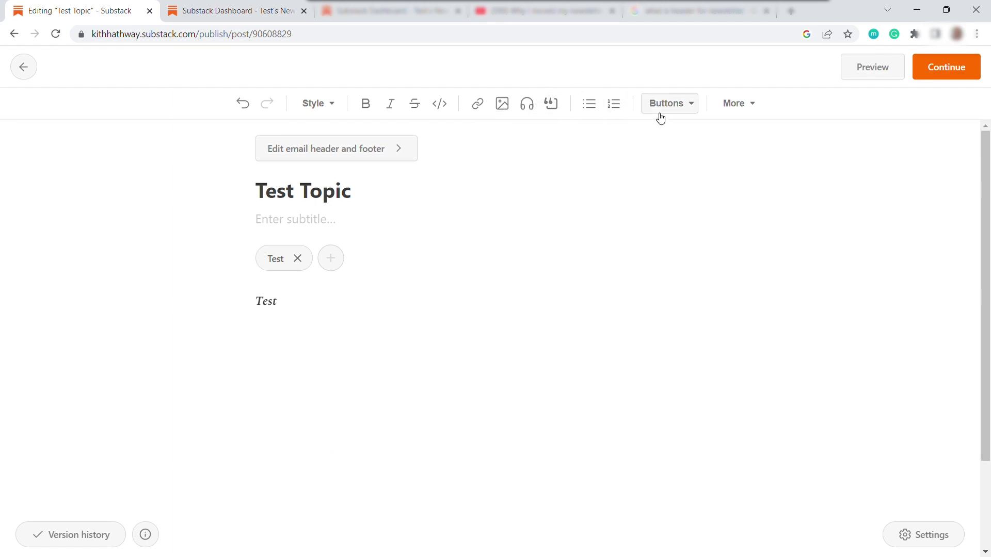
Insert Subscribe now, Share this post and Leave a comment buttons from the Buttons menu
left_click(684, 112)
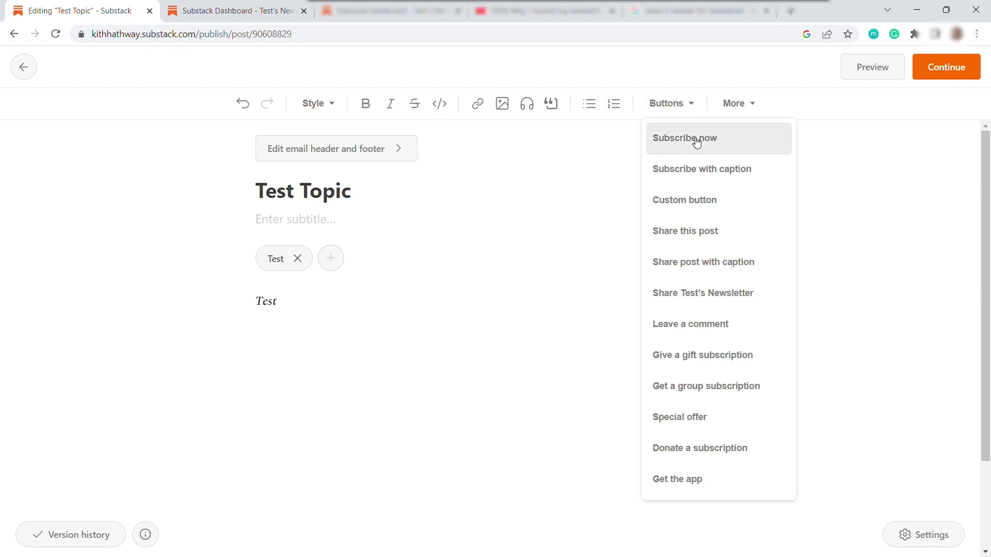
left_click(696, 141)
left_click(672, 103)
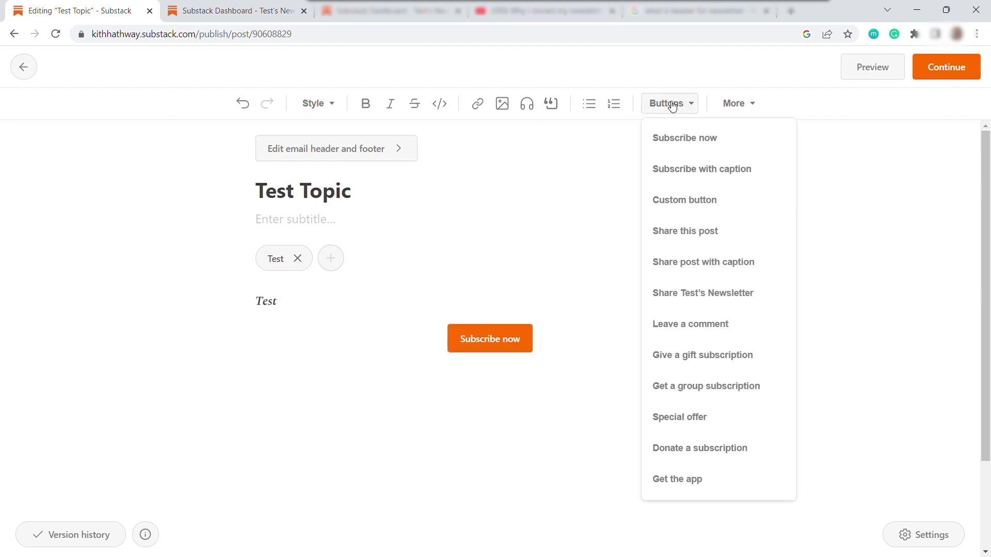
left_click(694, 239)
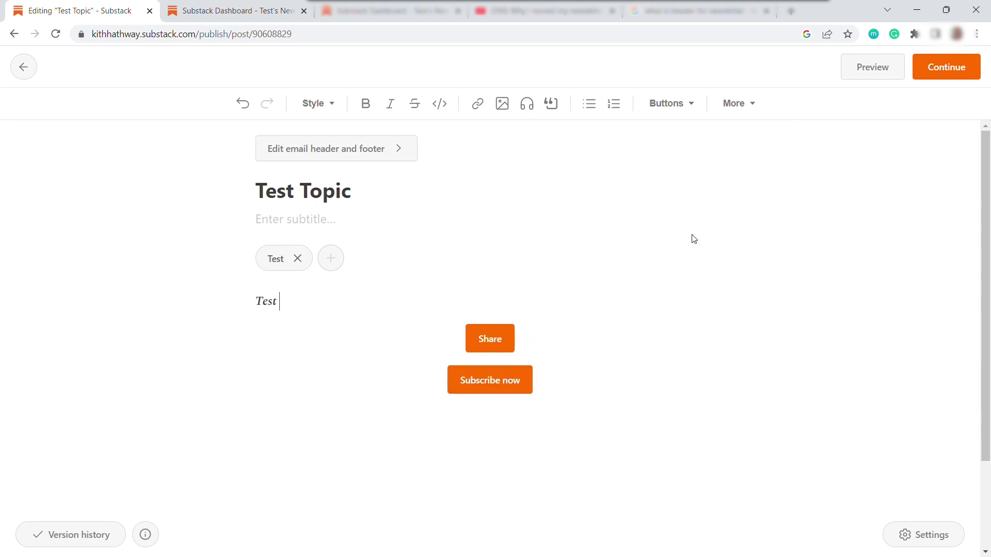
left_click(668, 106)
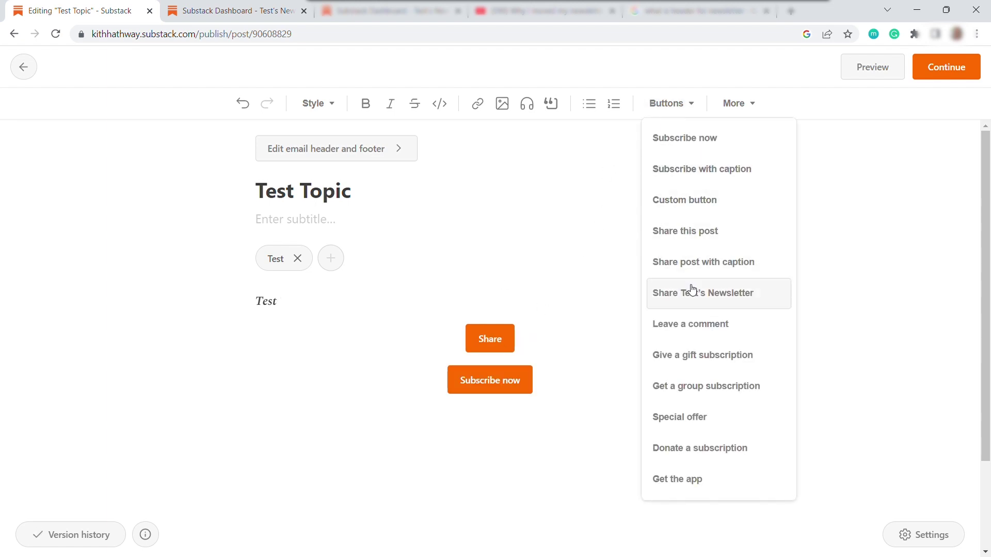
left_click(702, 324)
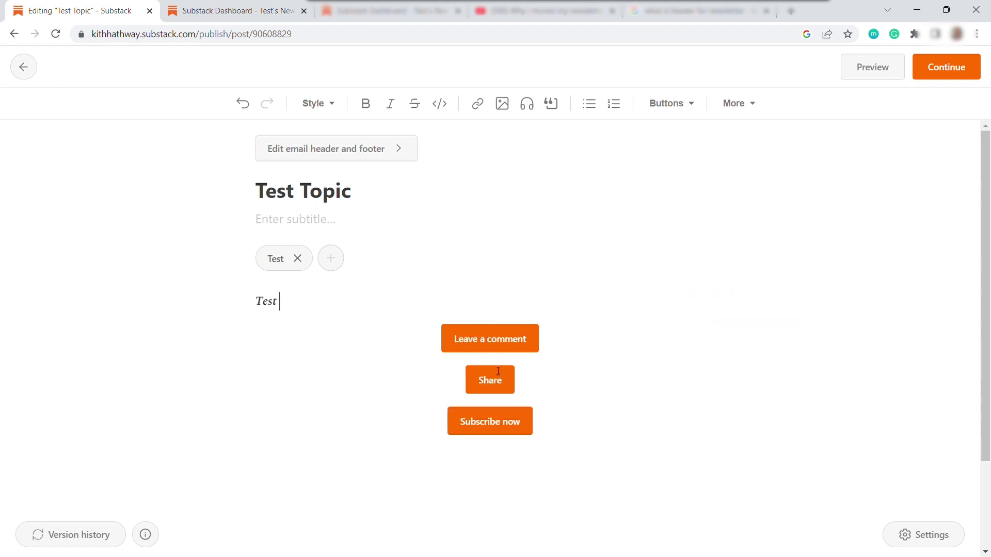
left_click(684, 104)
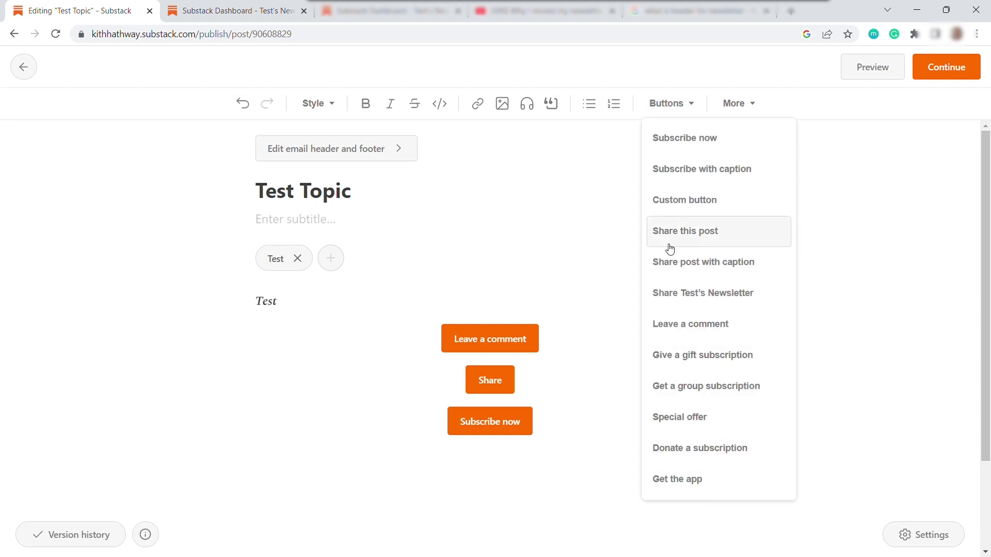
left_click(517, 258)
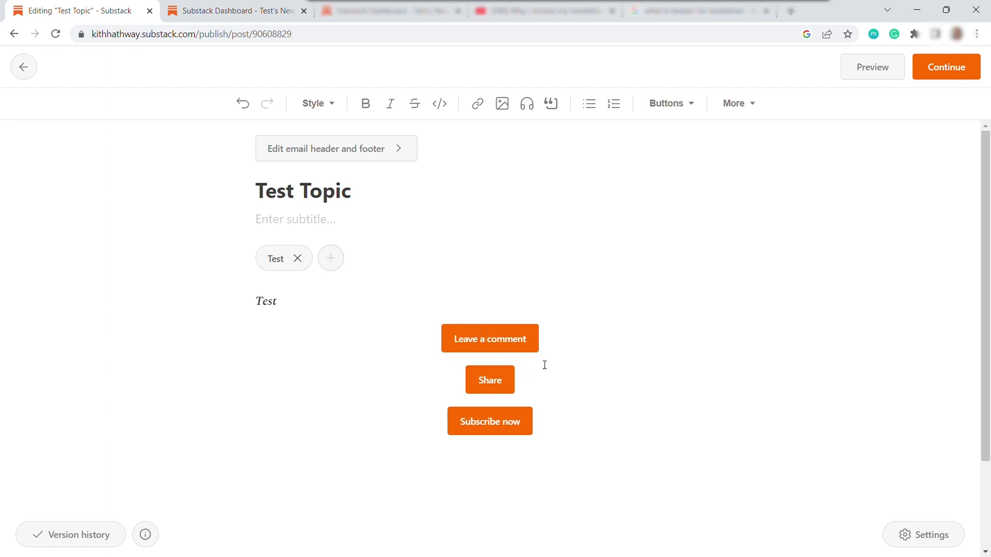
Preview Test Topic on Desktop in Email format as free subscribers would see it
left_click(866, 62)
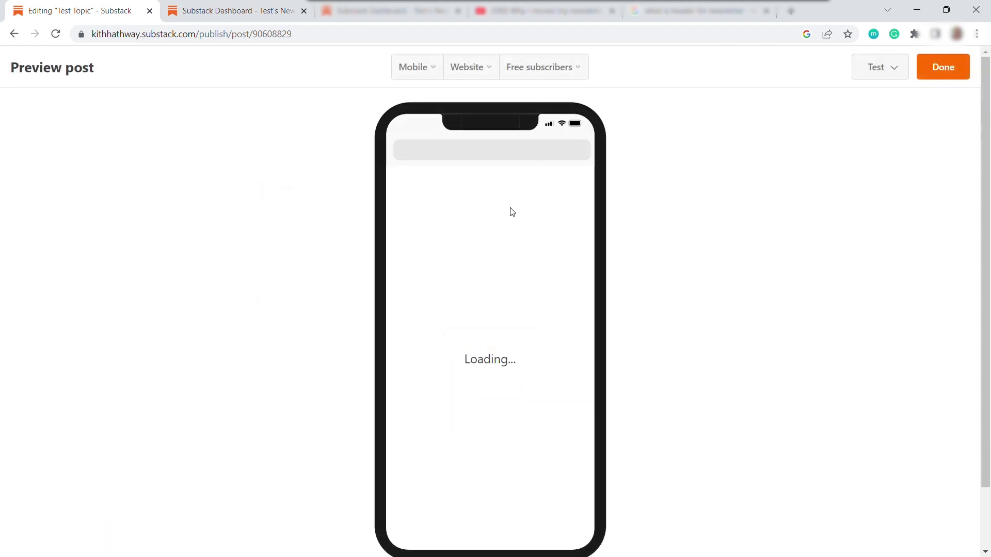
left_click(438, 75)
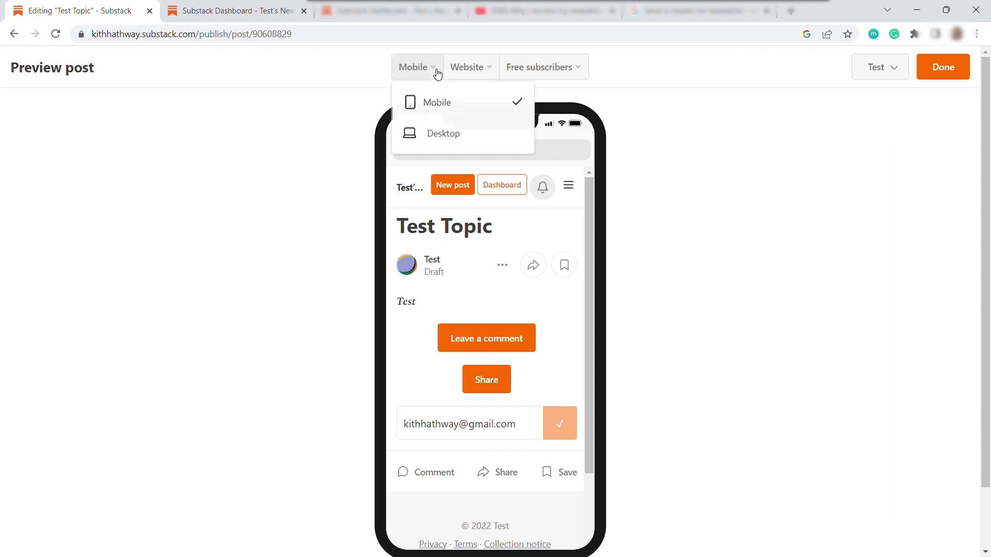
left_click(438, 131)
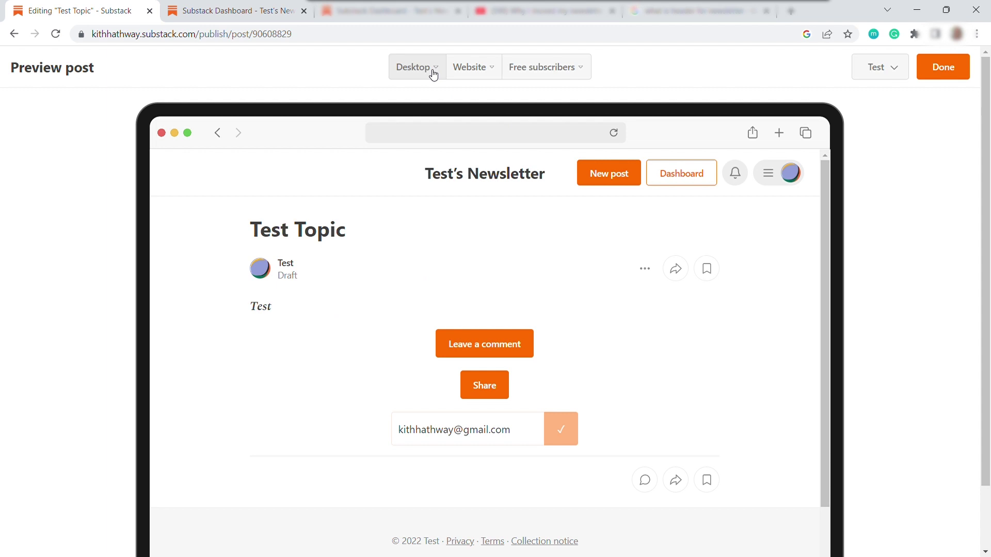
left_click(474, 67)
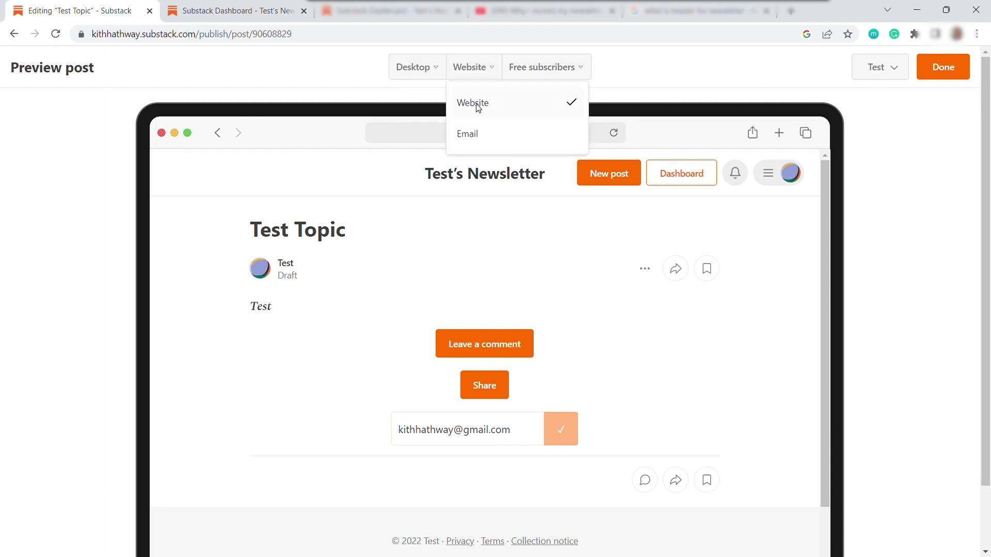
left_click(481, 139)
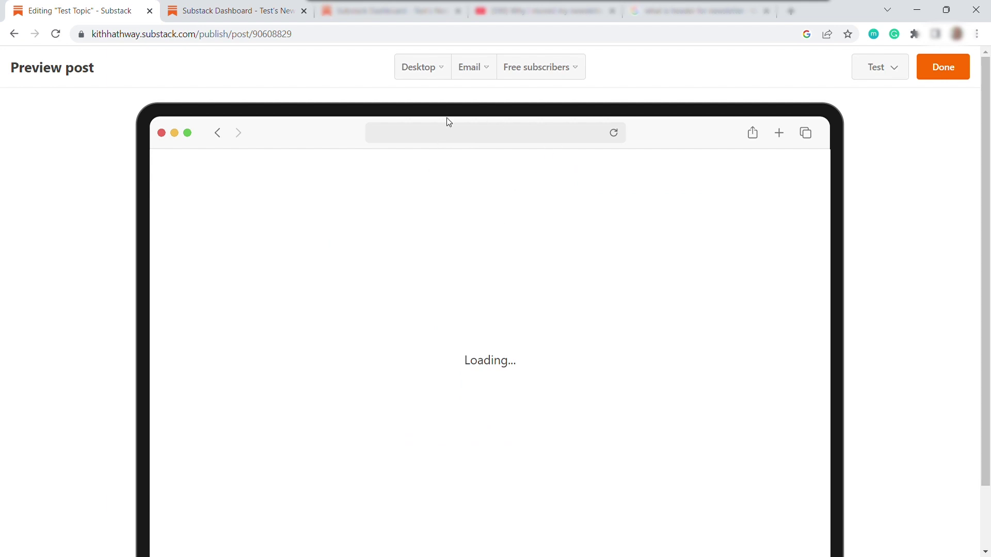
left_click(550, 73)
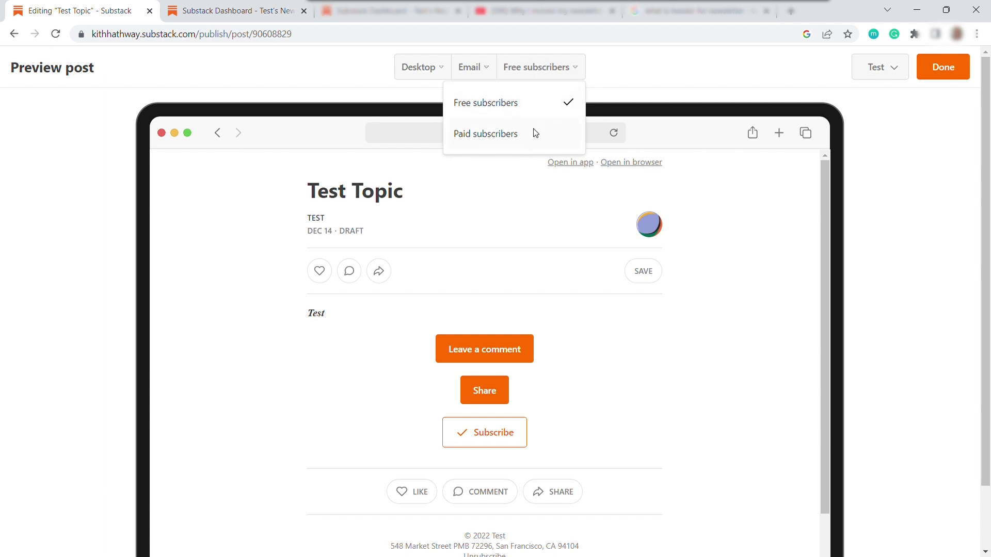
left_click(676, 69)
scroll(606, 140, "down", 2)
scroll(606, 139, "down", 2)
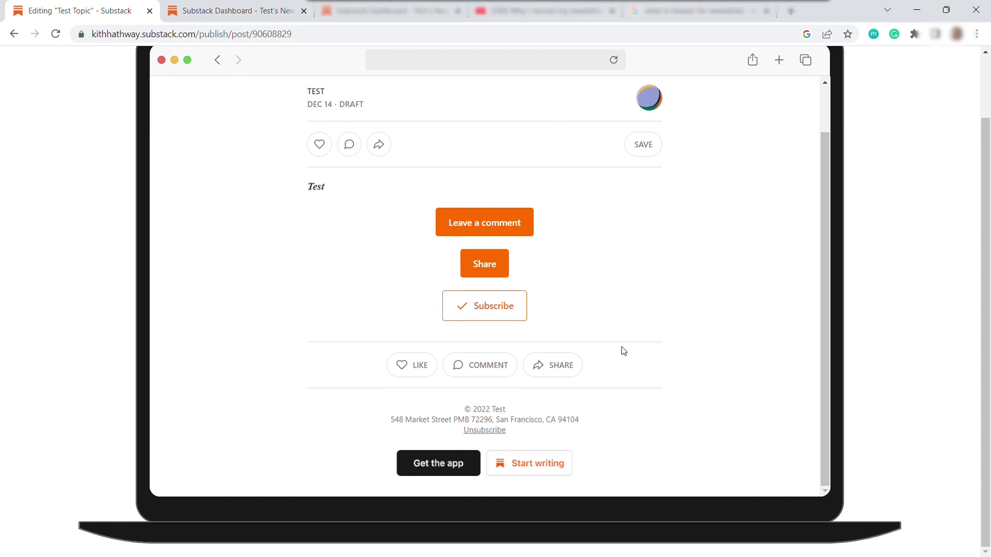
scroll(884, 307, "up", 2)
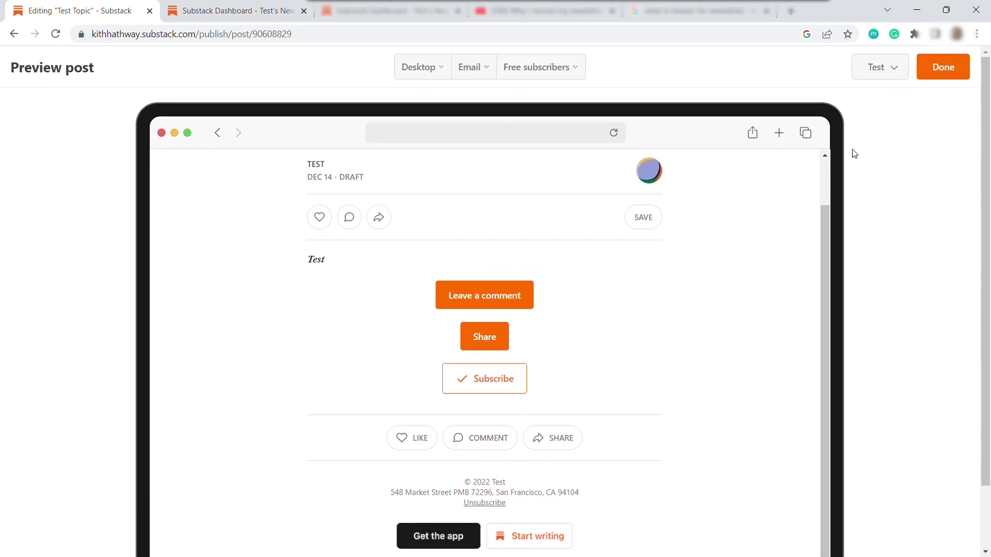
Check the Test dropdown's secret draft link and test email options, then close the preview
left_click(892, 63)
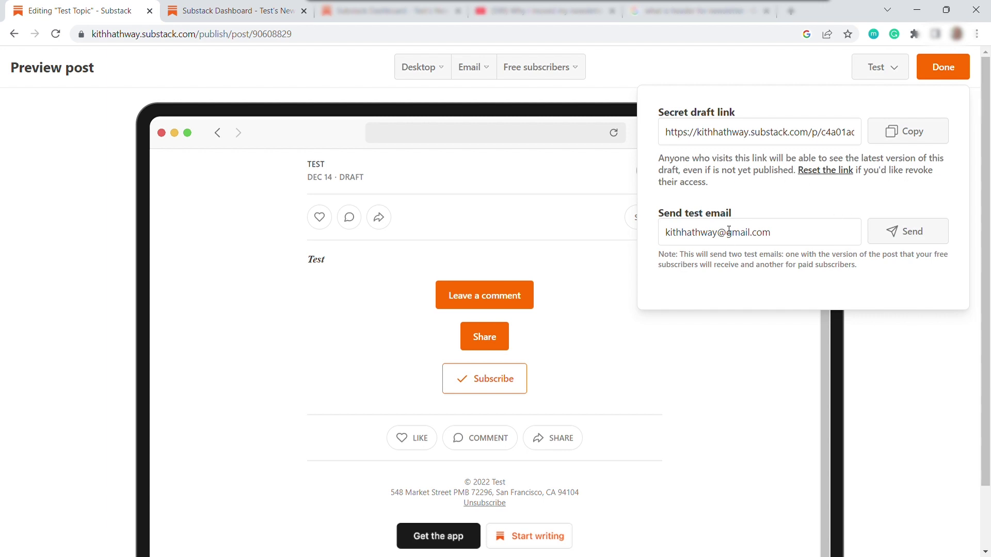
left_click(973, 61)
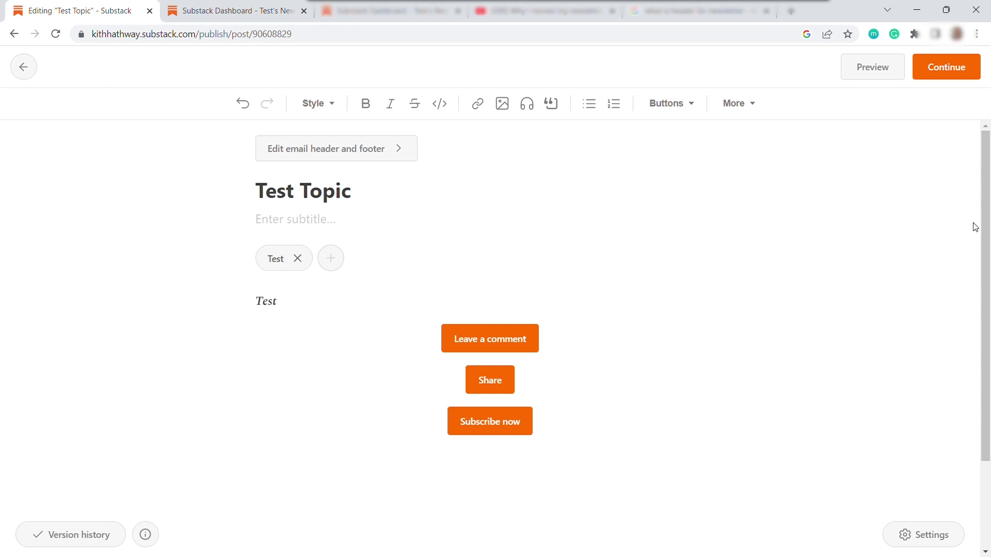
left_click(972, 71)
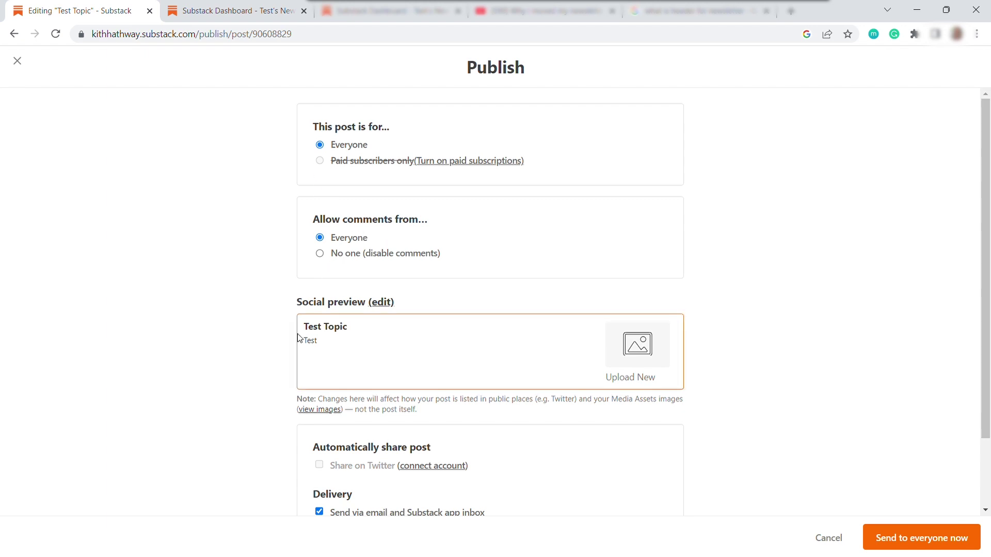
scroll(385, 413, "down", 2)
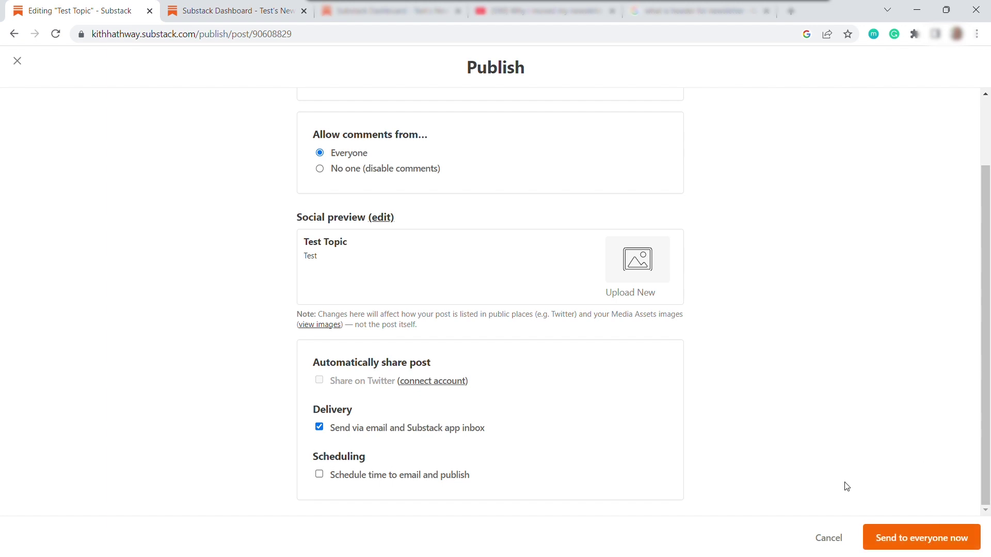
left_click(829, 547)
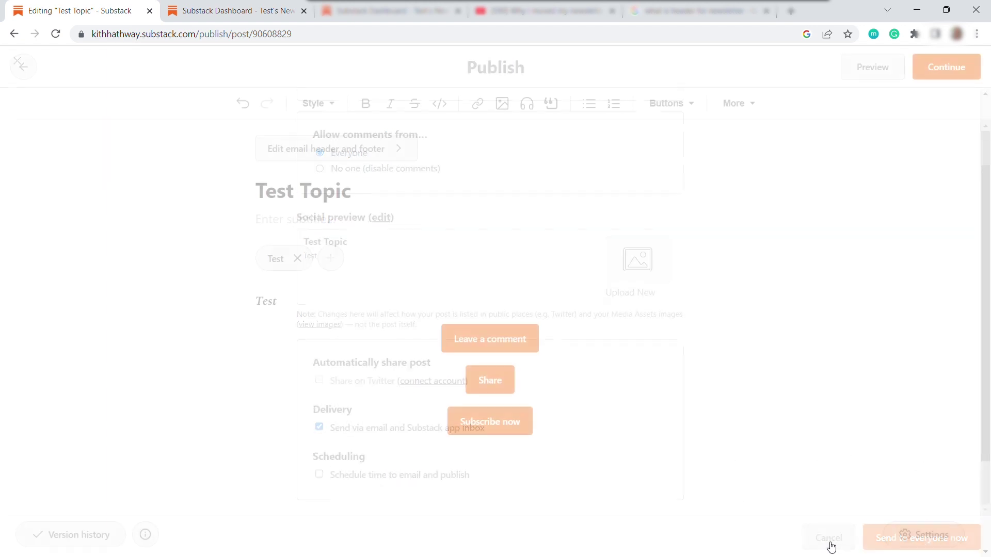
Leave the Test Topic editor for the Test's Newsletter dashboard drafts list and open the account menu
left_click(33, 68)
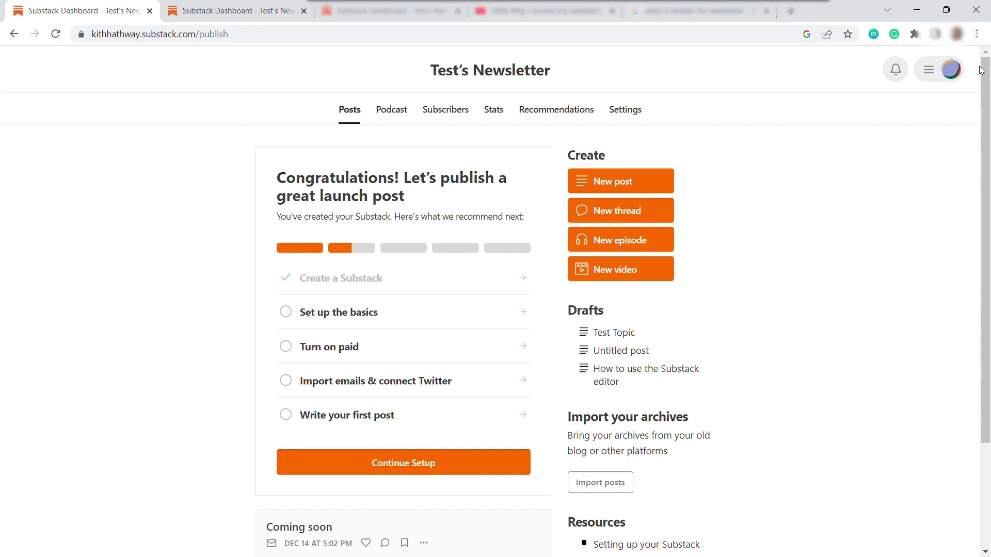
scroll(920, 155, "down", 2)
scroll(918, 157, "up", 2)
left_click_drag(981, 154, 981, 157)
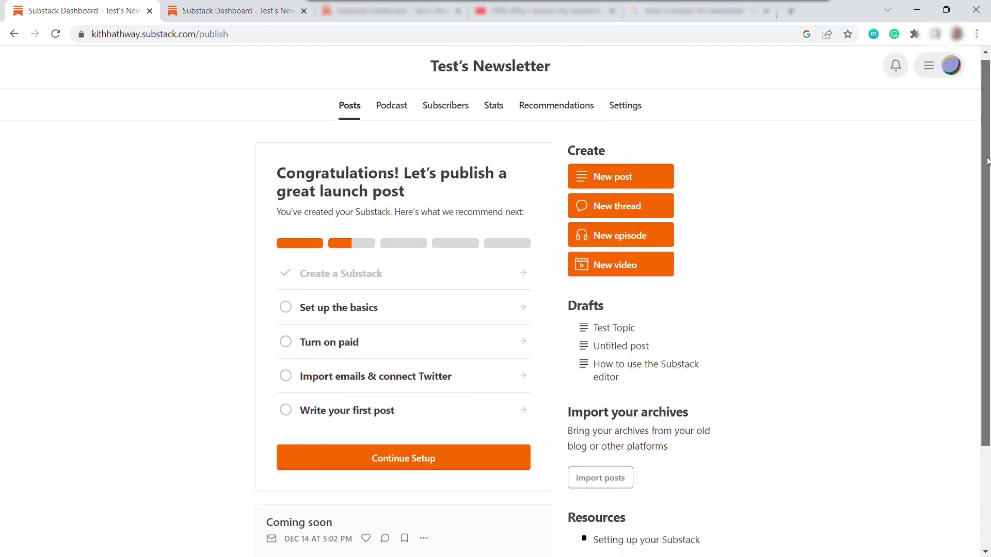
left_click(940, 61)
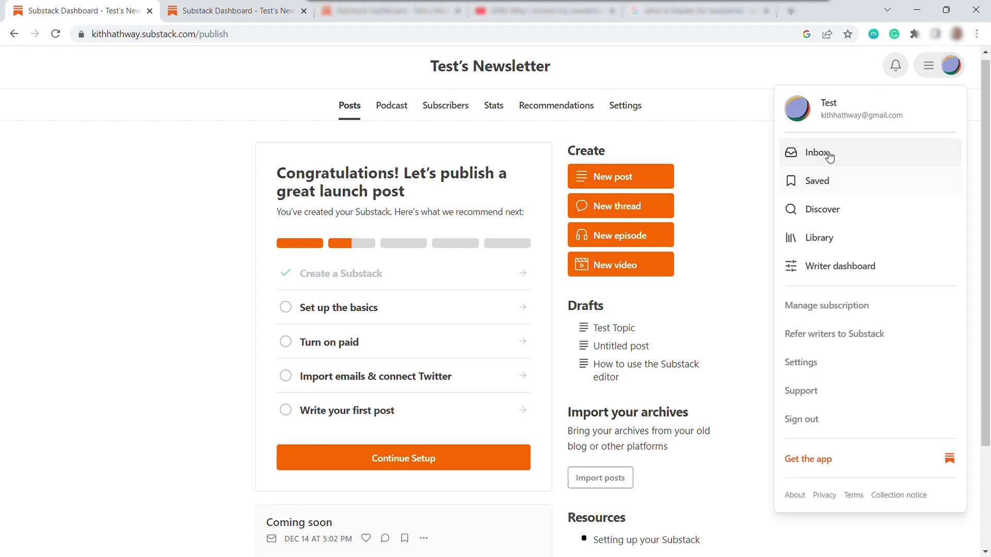
Go to Discover, browse the recommended feed, and open 'The Fed is Dead' article
left_click(840, 218)
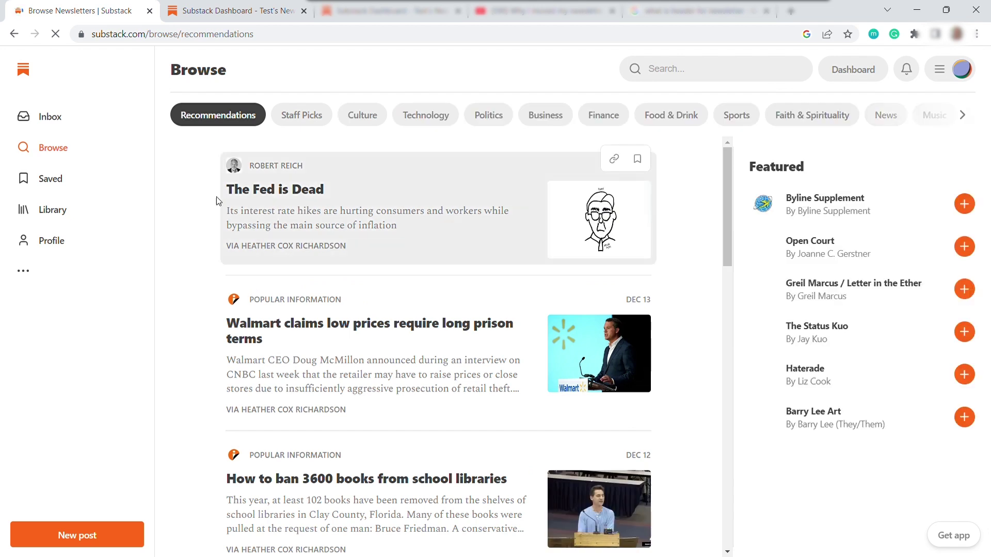
scroll(362, 279, "down", 5)
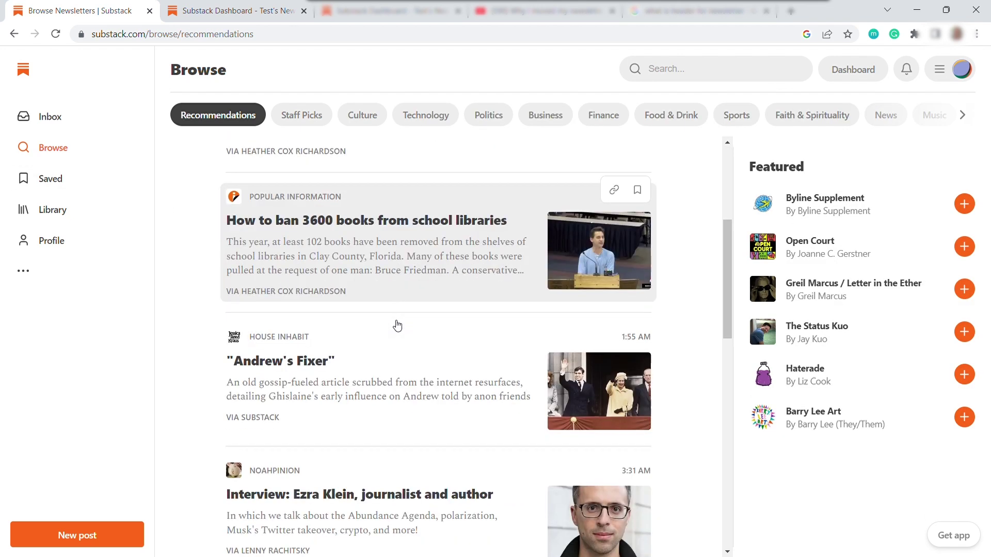
scroll(400, 330, "up", 4)
scroll(400, 330, "up", 1)
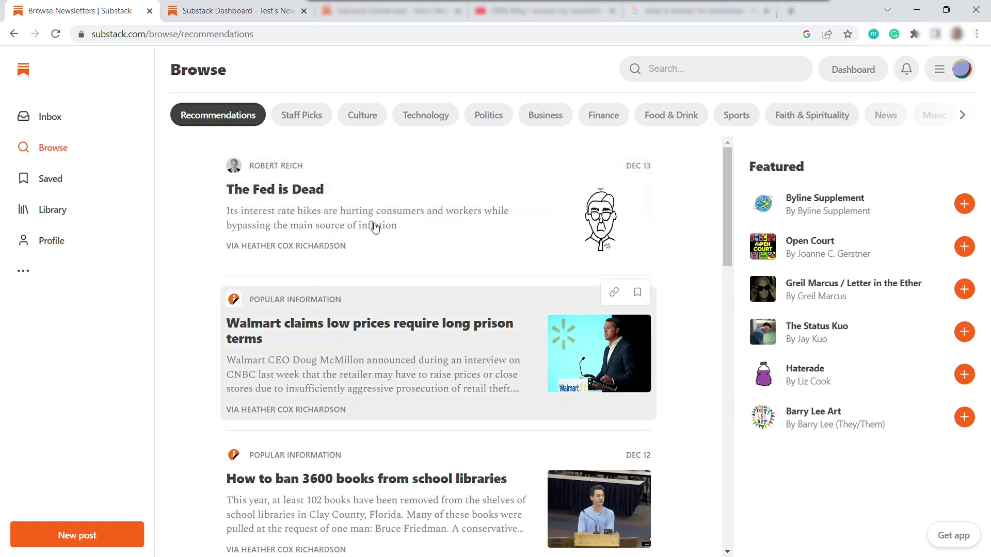
left_click(353, 221)
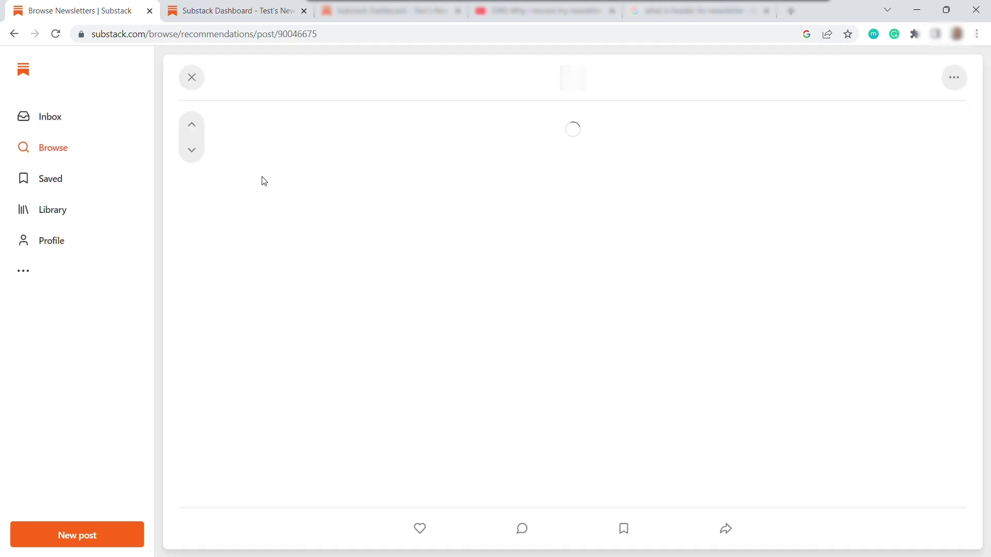